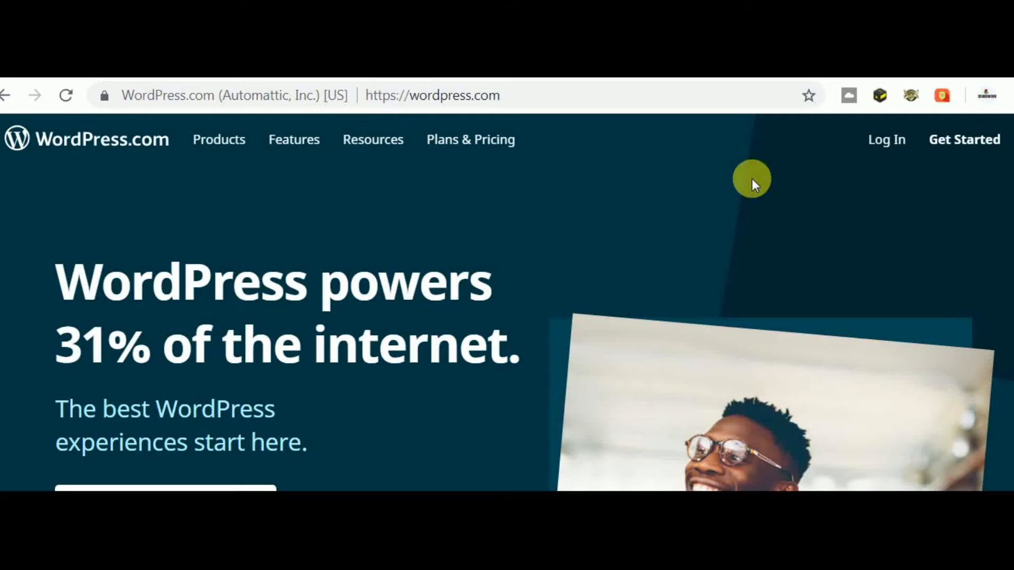
- Log in to WordPress.com using the saved account e-mail and the account password
{"action": "left_click", "coordinate": [879, 139]}
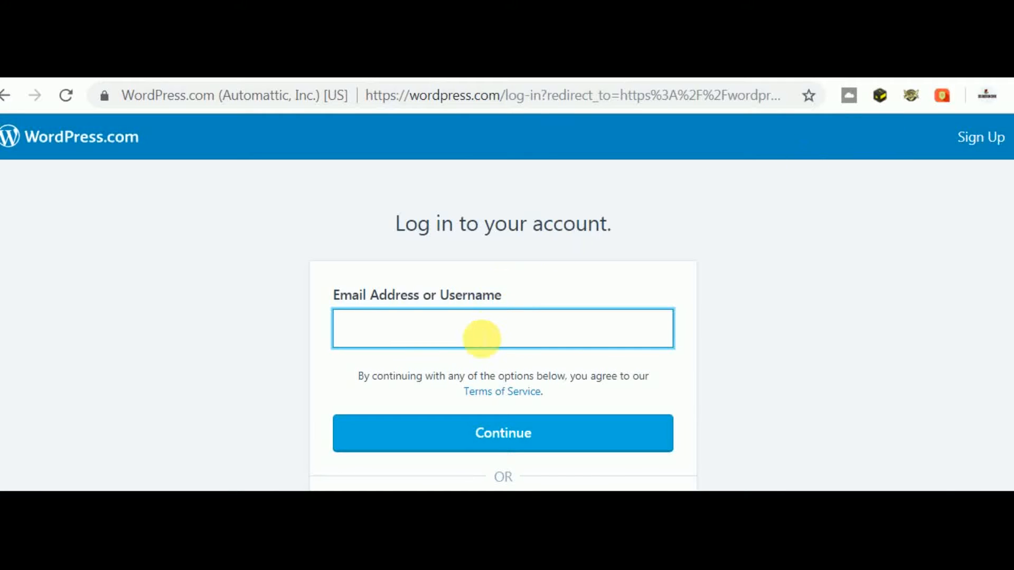
{"action": "left_click", "coordinate": [482, 338]}
{"action": "left_click", "coordinate": [441, 371]}
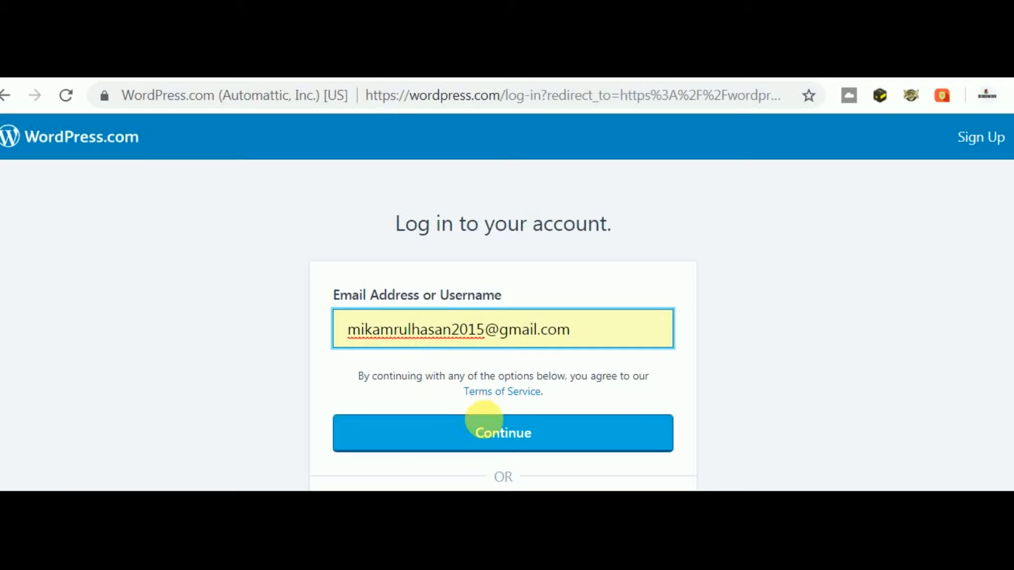
{"action": "left_click", "coordinate": [492, 438]}
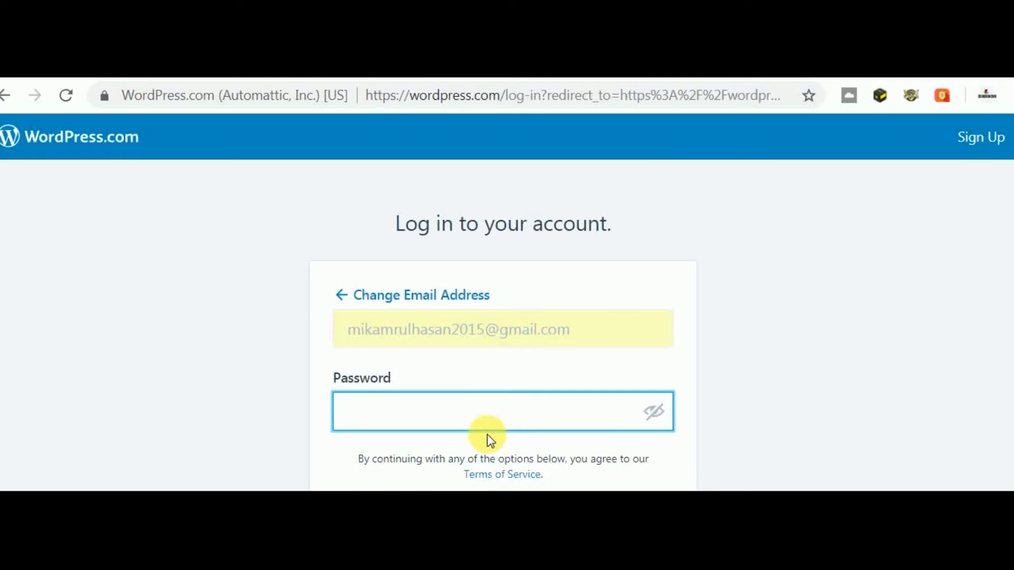
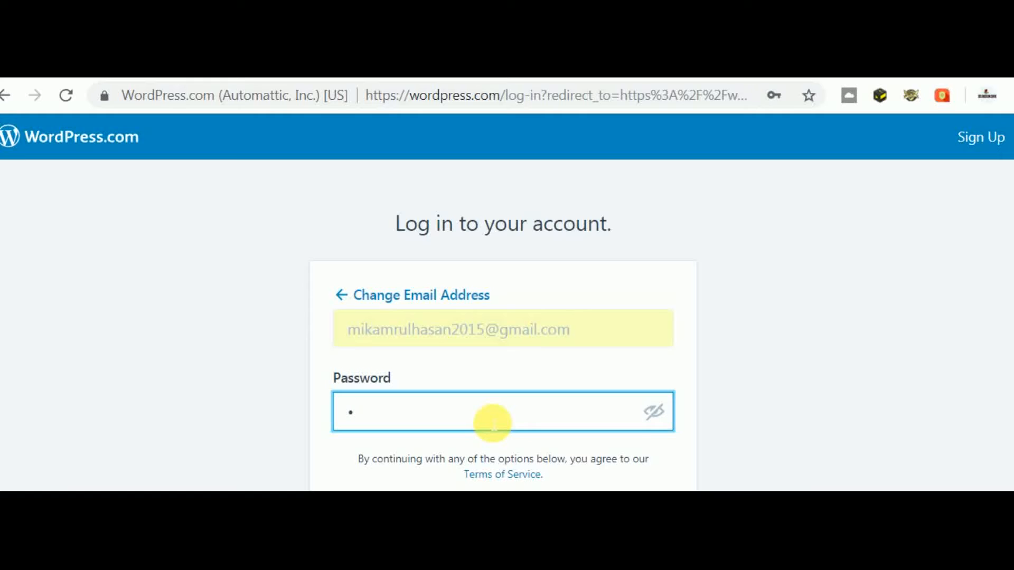
{"action": "key", "text": "Return"}
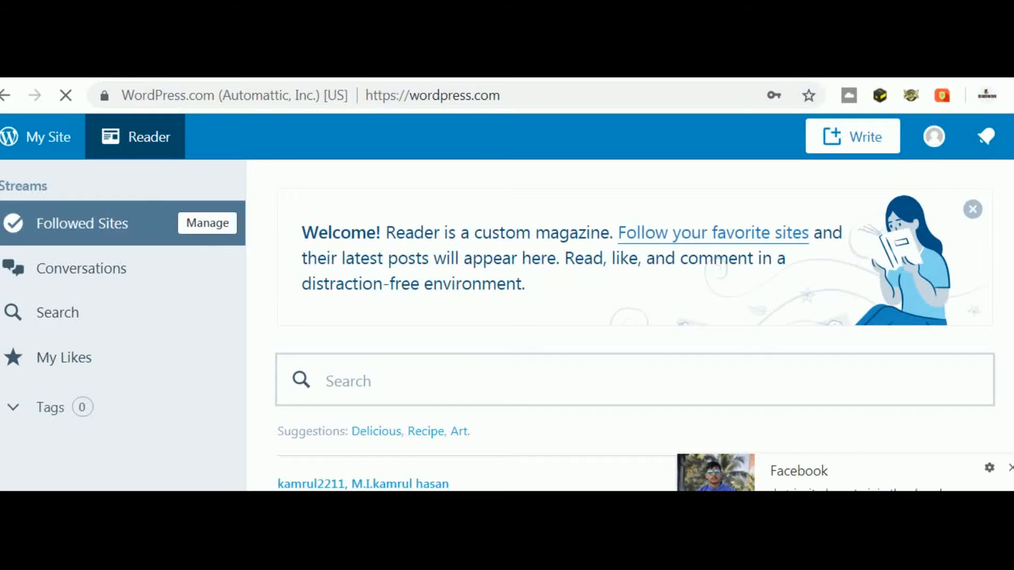
- Open My Site's Stats dashboard, copy the site's web address, and open a new browser tab
{"action": "left_click", "coordinate": [48, 141]}
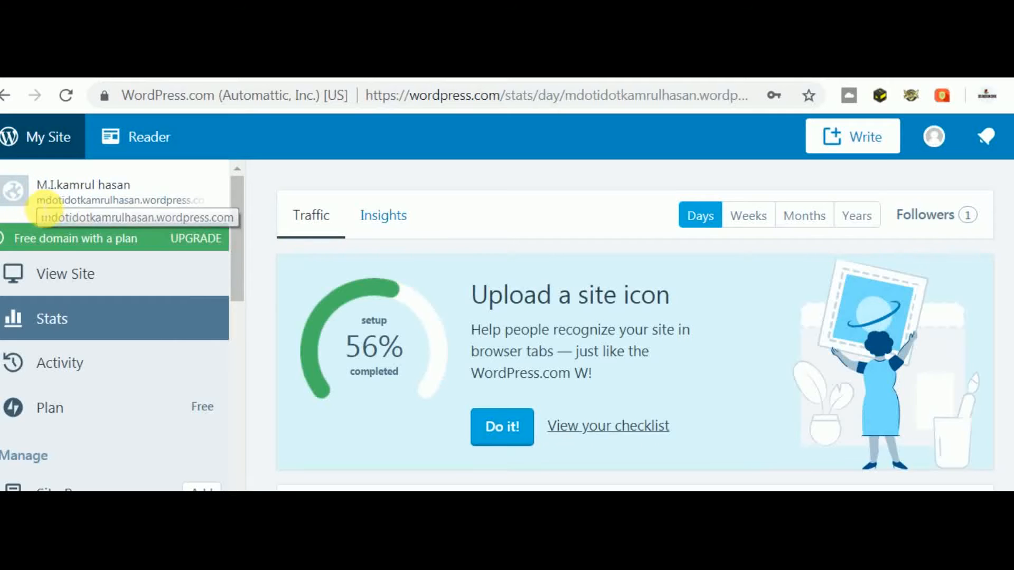
{"action": "left_click_drag", "start_coordinate": [38, 200], "coordinate": [214, 203]}
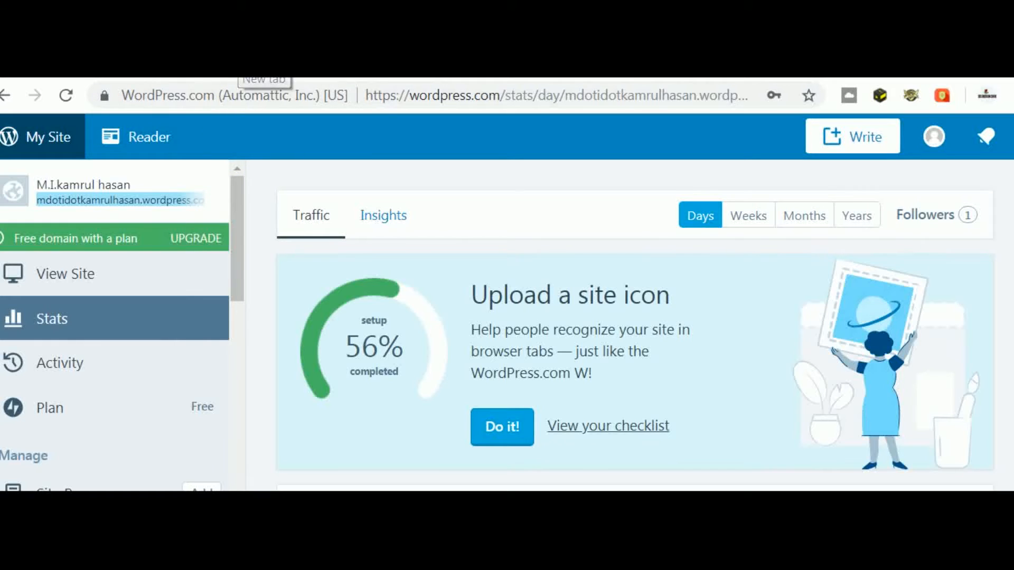
{"action": "left_click", "coordinate": [256, 74]}
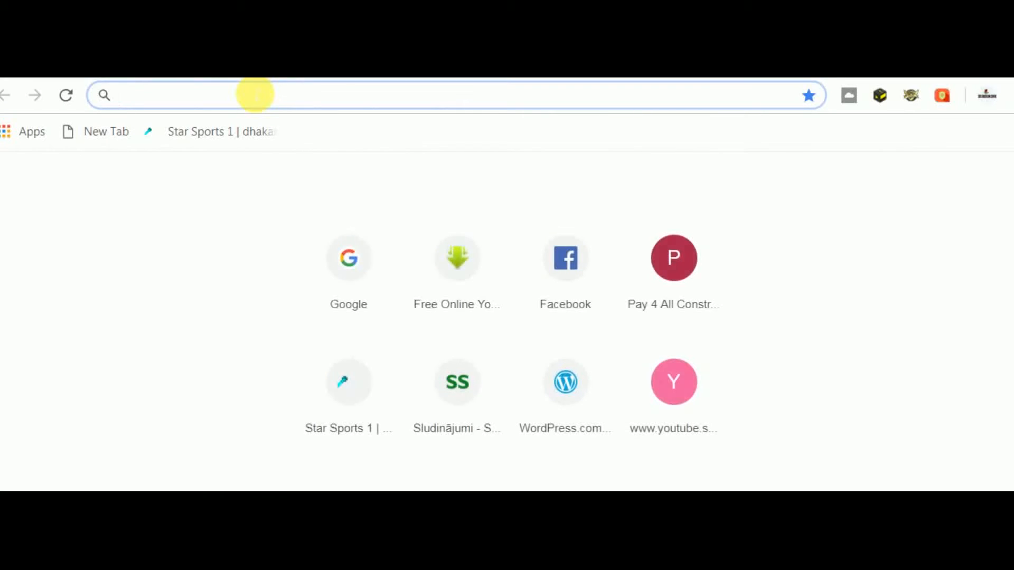
- Load the live site from the copied web address and scroll its home page
{"action": "type", "text": "mdotidotkamrulhasan.wordpress.com"}
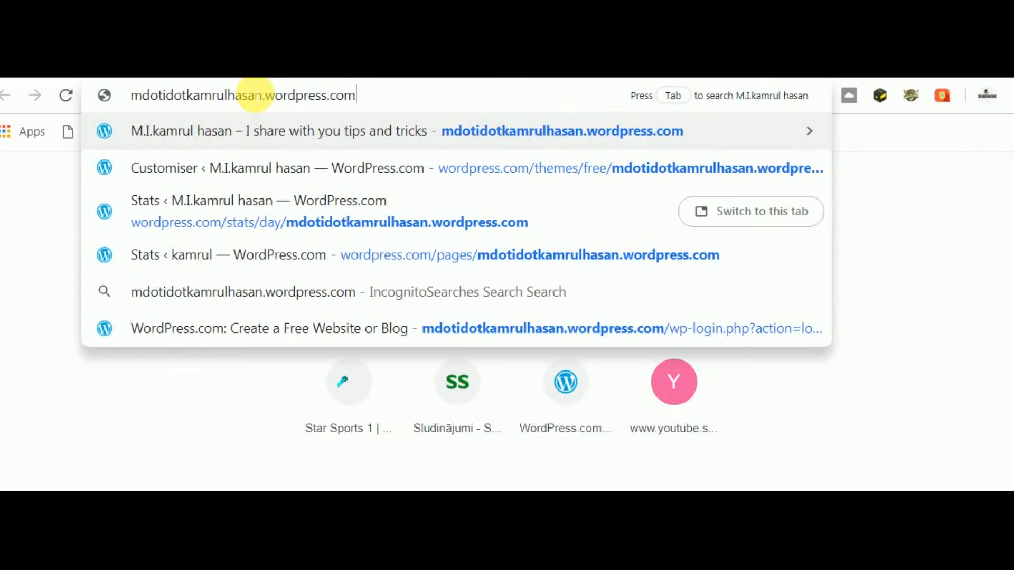
{"action": "key", "text": "Return"}
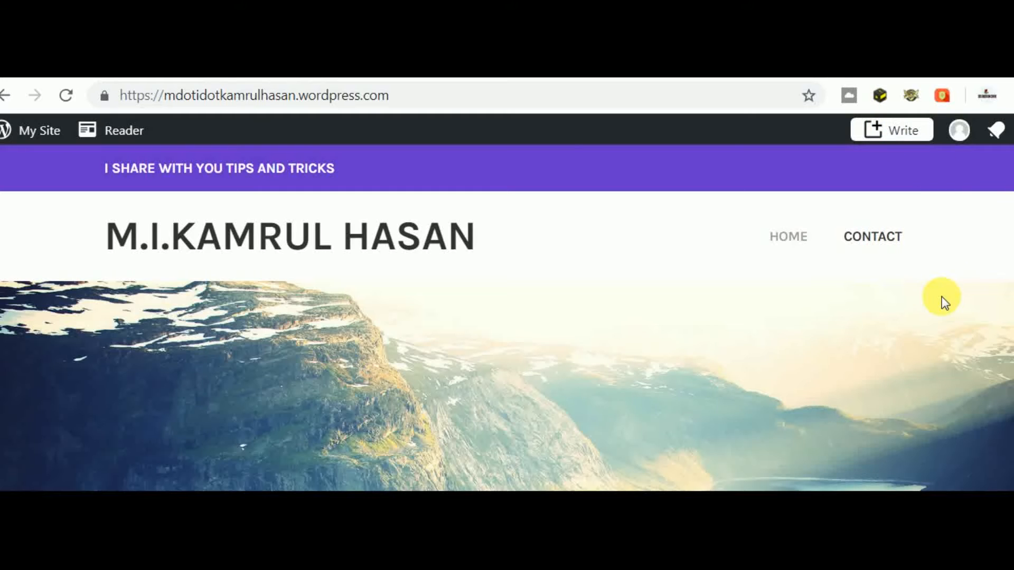
{"action": "scroll", "coordinate": [942, 297], "scroll_direction": "down", "scroll_amount": 3}
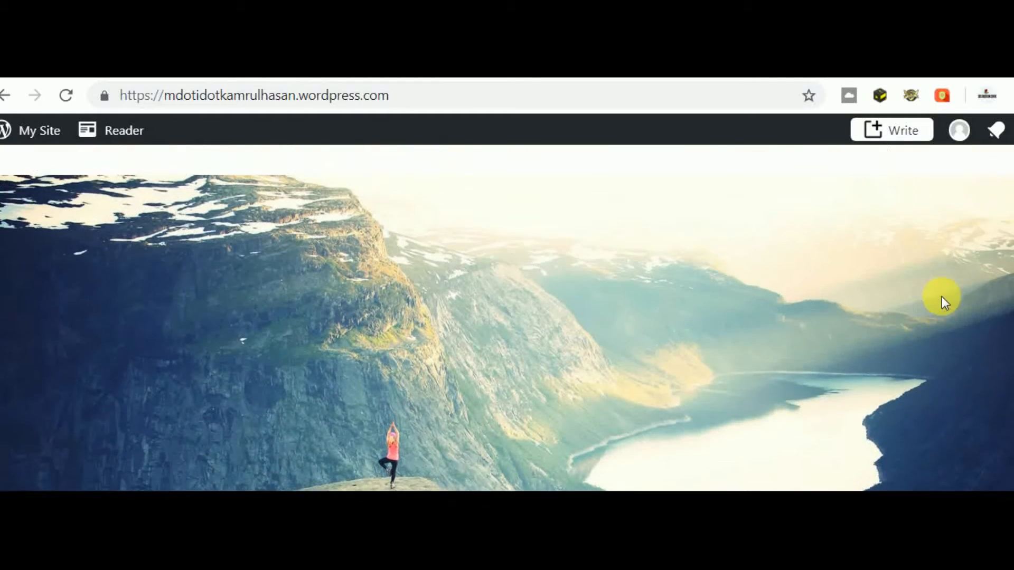
{"action": "scroll", "coordinate": [942, 296], "scroll_direction": "up", "scroll_amount": 3}
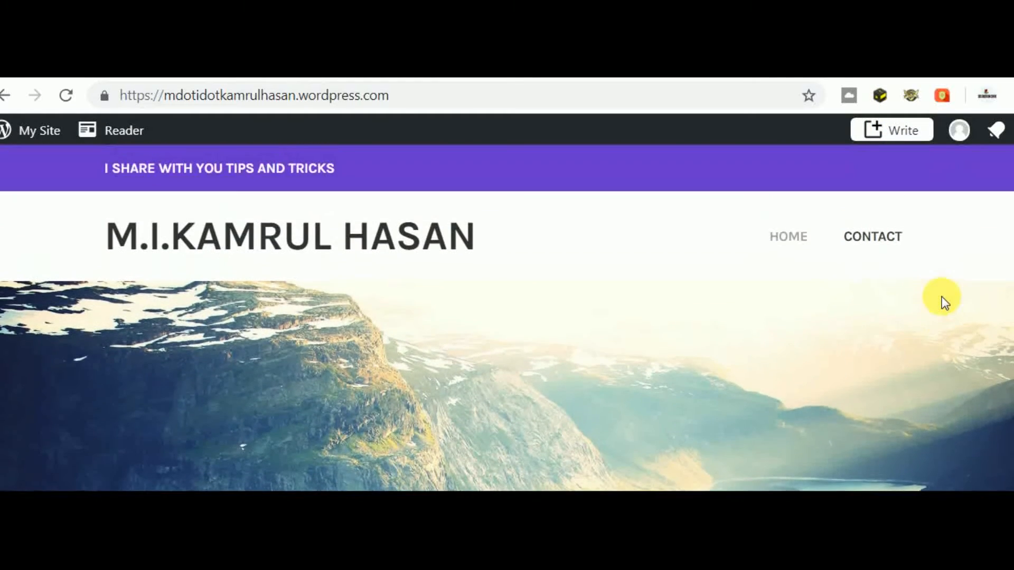
- Go from HOME to the CONTACT page and scroll through it
{"action": "left_click", "coordinate": [780, 237]}
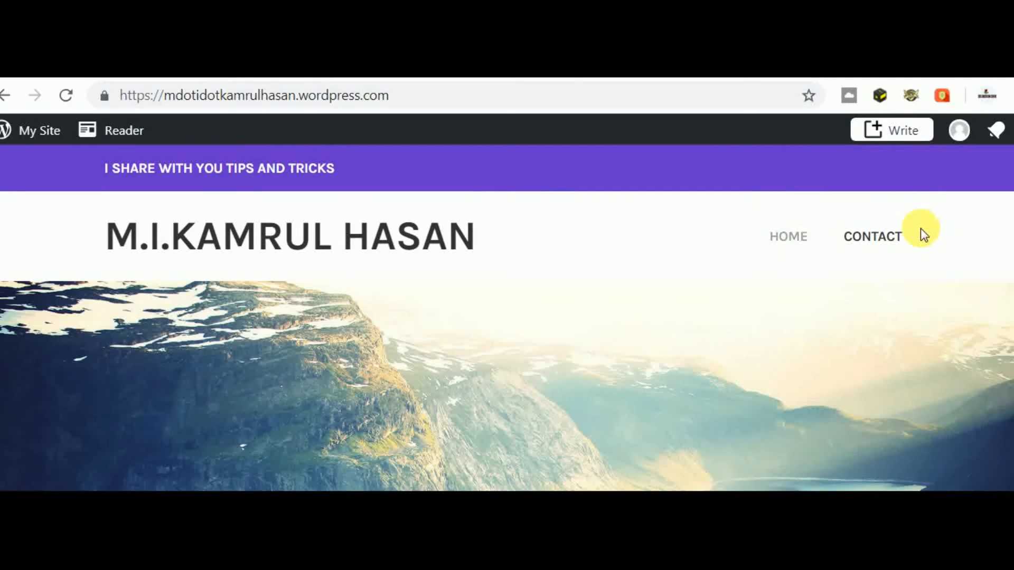
{"action": "left_click", "coordinate": [865, 241]}
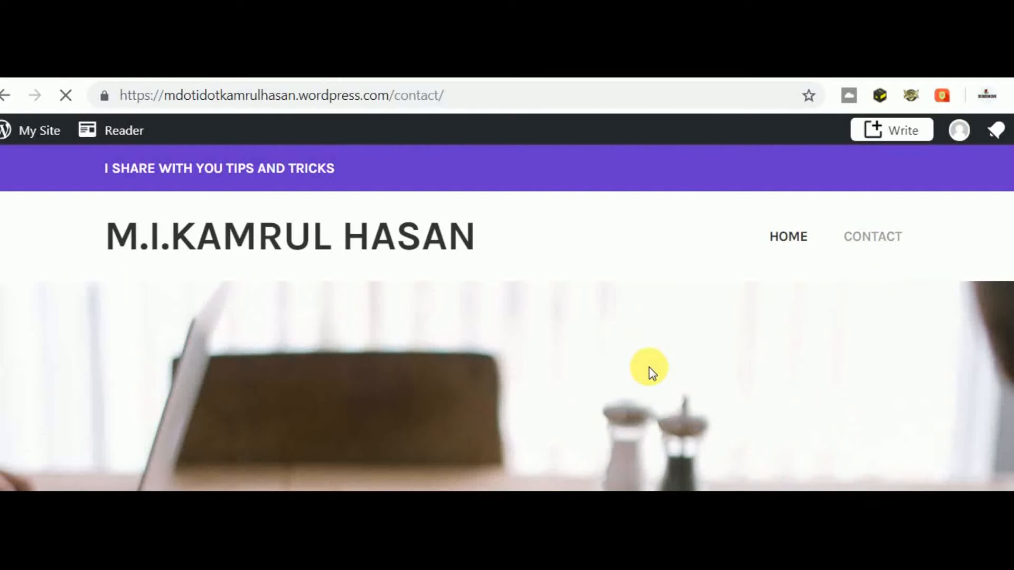
{"action": "scroll", "coordinate": [653, 373], "scroll_direction": "down", "scroll_amount": 3}
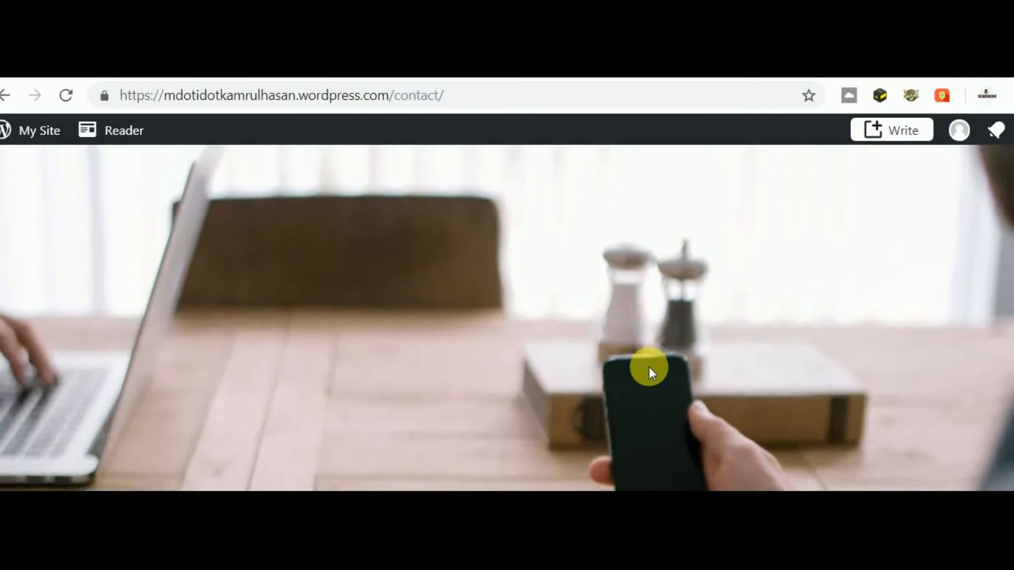
{"action": "scroll", "coordinate": [649, 367], "scroll_direction": "down", "scroll_amount": 10}
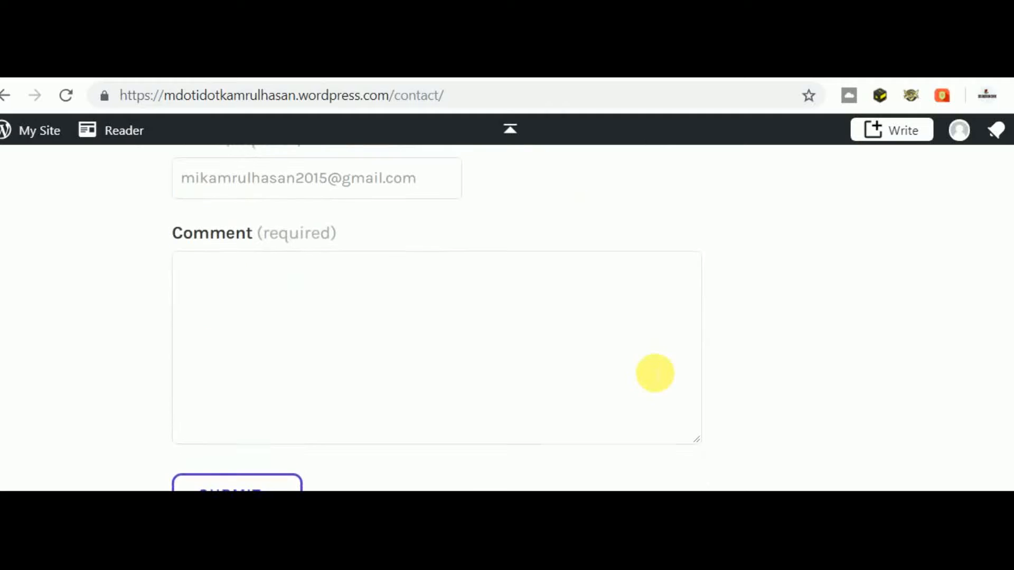
{"action": "scroll", "coordinate": [654, 373], "scroll_direction": "up", "scroll_amount": 4}
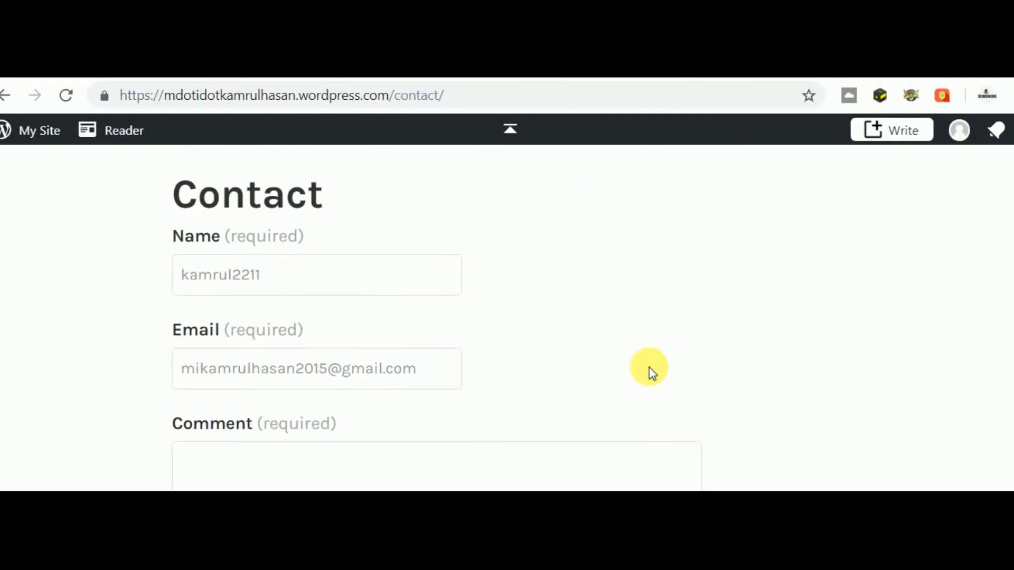
{"action": "scroll", "coordinate": [652, 372], "scroll_direction": "up", "scroll_amount": 4}
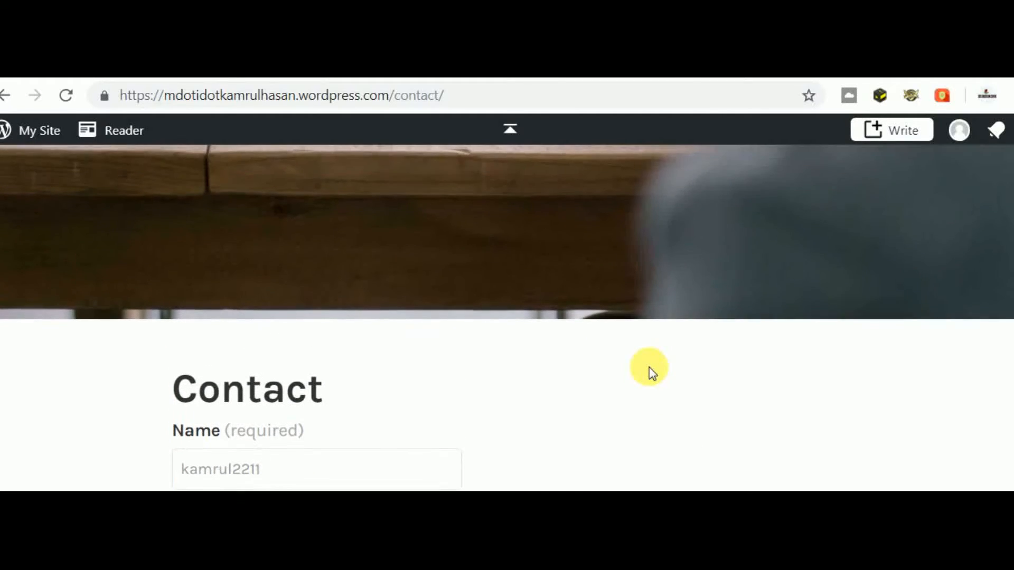
{"action": "scroll", "coordinate": [649, 369], "scroll_direction": "up", "scroll_amount": 4}
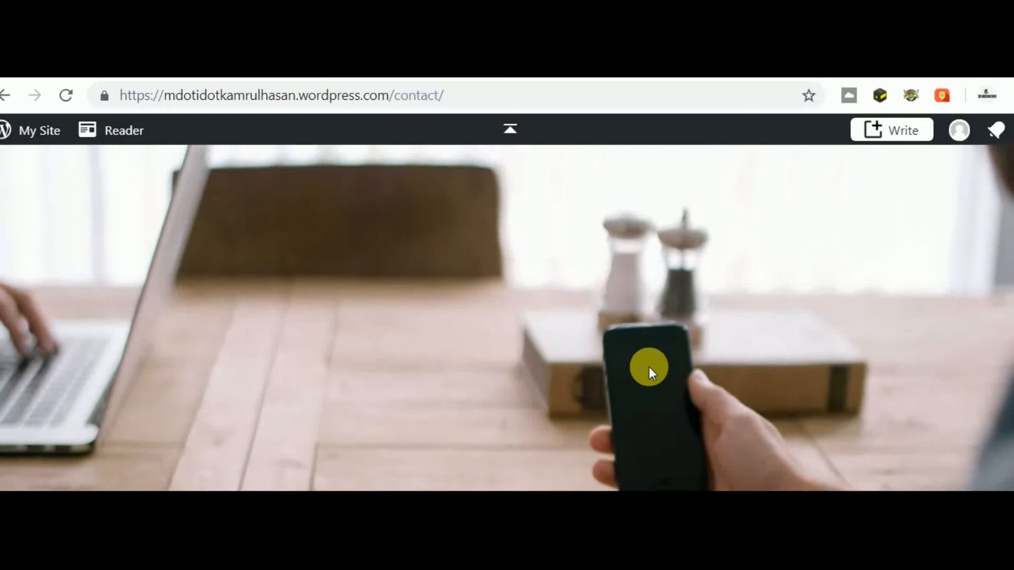
{"action": "scroll", "coordinate": [650, 368], "scroll_direction": "up", "scroll_amount": 4}
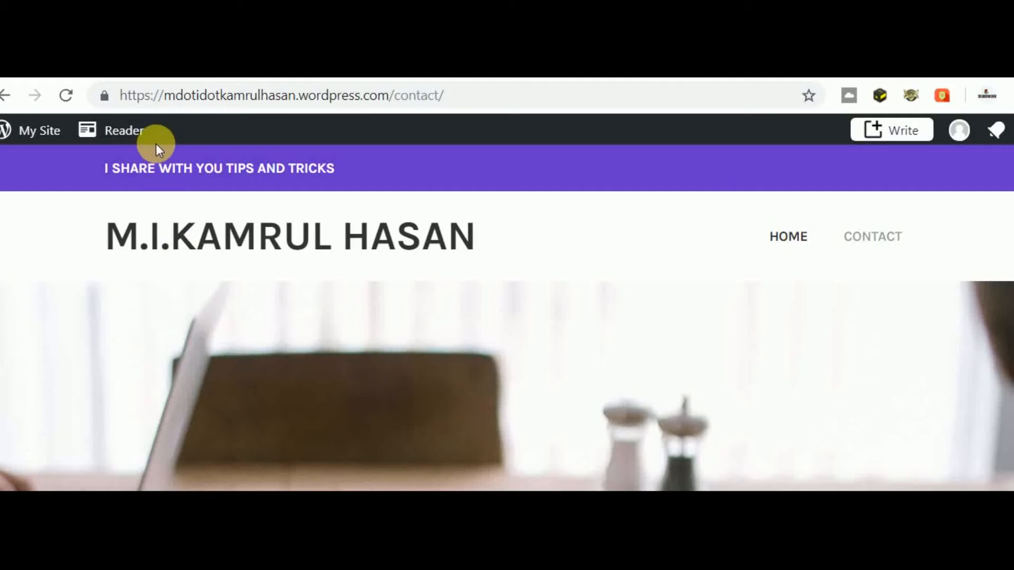
- Check the Stats dashboard, then return to the live site's home page and scroll down
{"action": "left_click", "coordinate": [109, 65]}
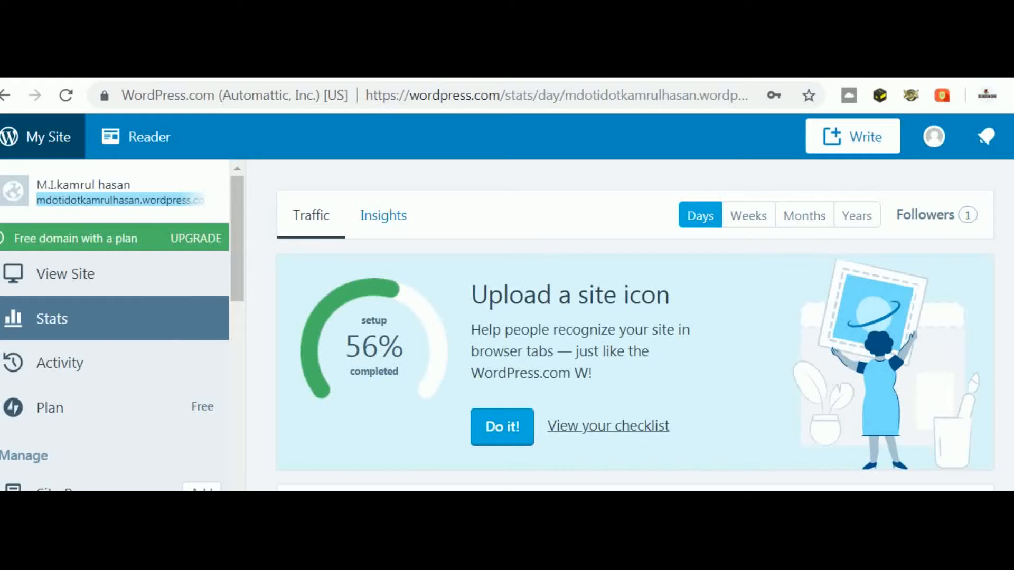
{"action": "left_click", "coordinate": [349, 66]}
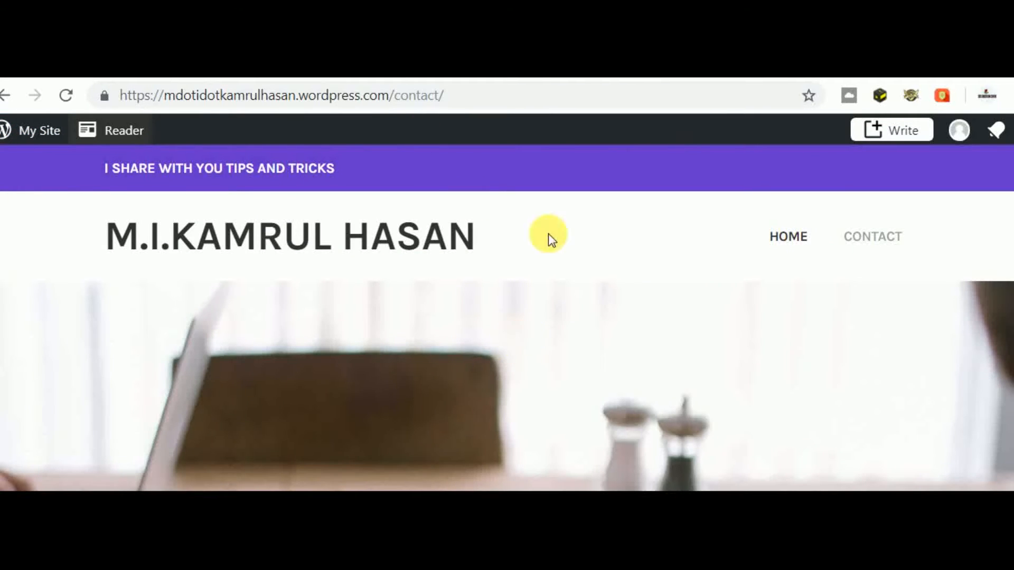
{"action": "left_click", "coordinate": [807, 237]}
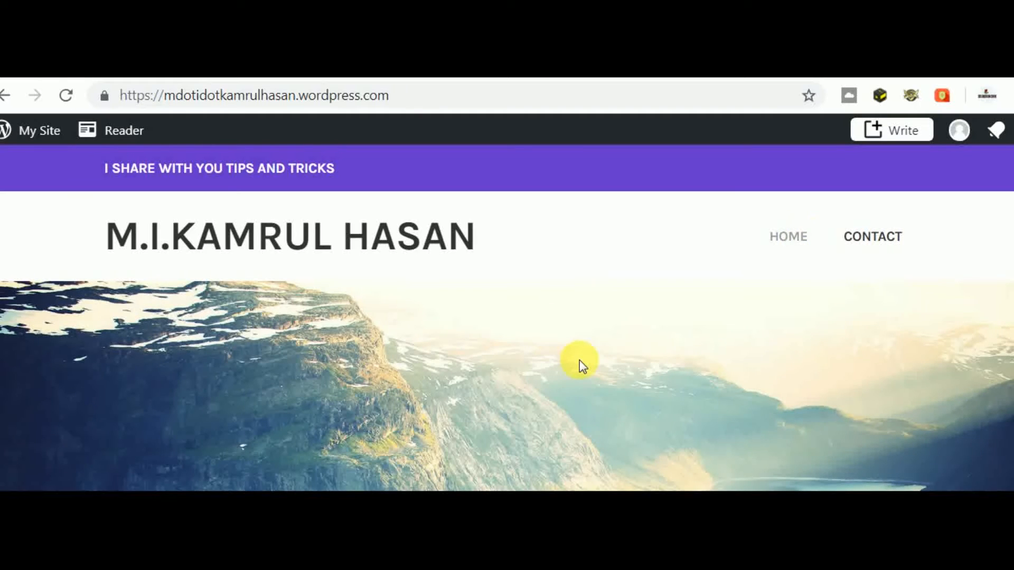
{"action": "scroll", "coordinate": [580, 362], "scroll_direction": "down", "scroll_amount": 3}
{"action": "scroll", "coordinate": [578, 359], "scroll_direction": "down", "scroll_amount": 5}
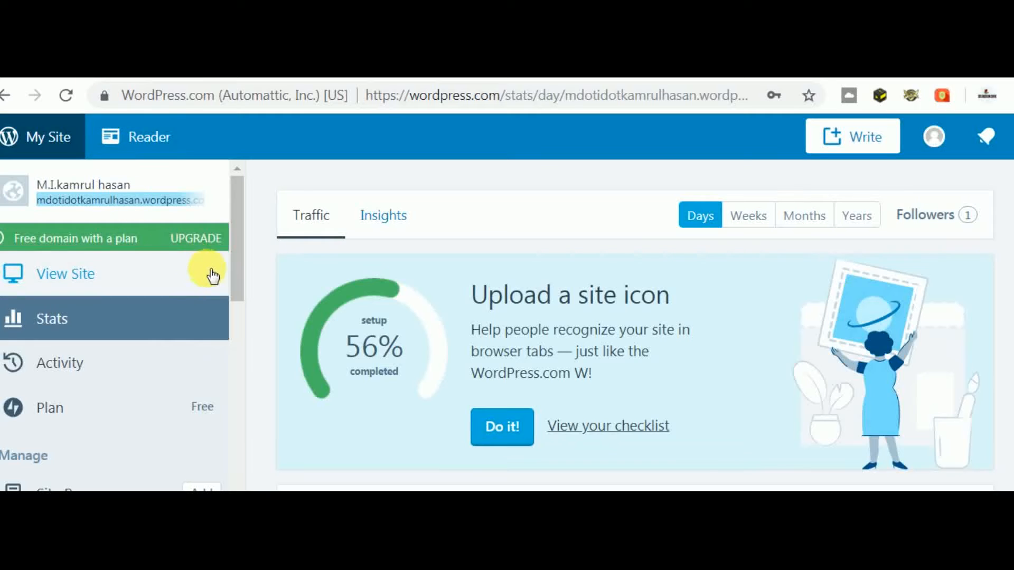
- Bring up the live site's 'Mobile' post and end back on the Stats dashboard
{"action": "left_click", "coordinate": [236, 344]}
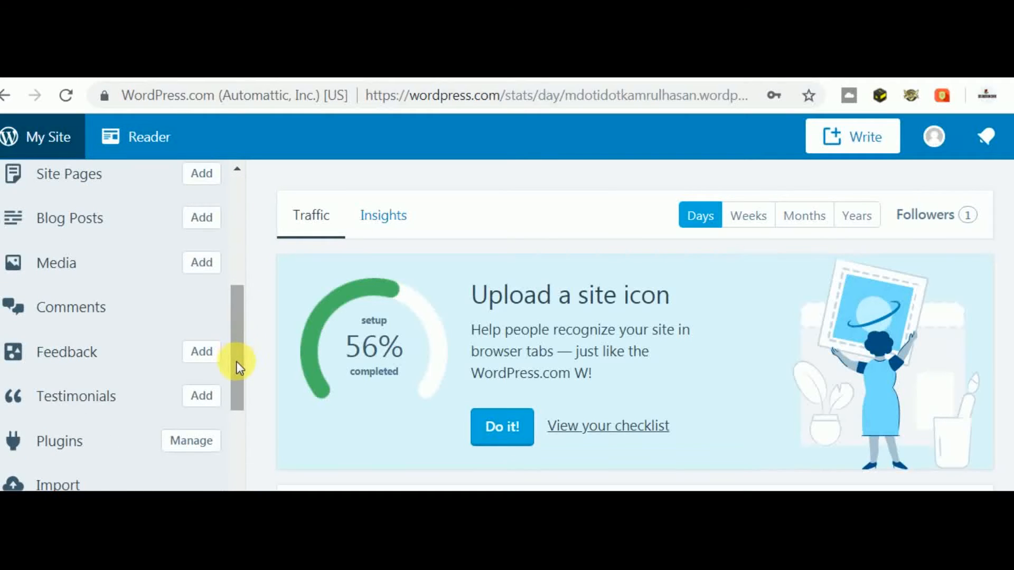
{"action": "left_click", "coordinate": [237, 361]}
{"action": "left_click", "coordinate": [239, 417]}
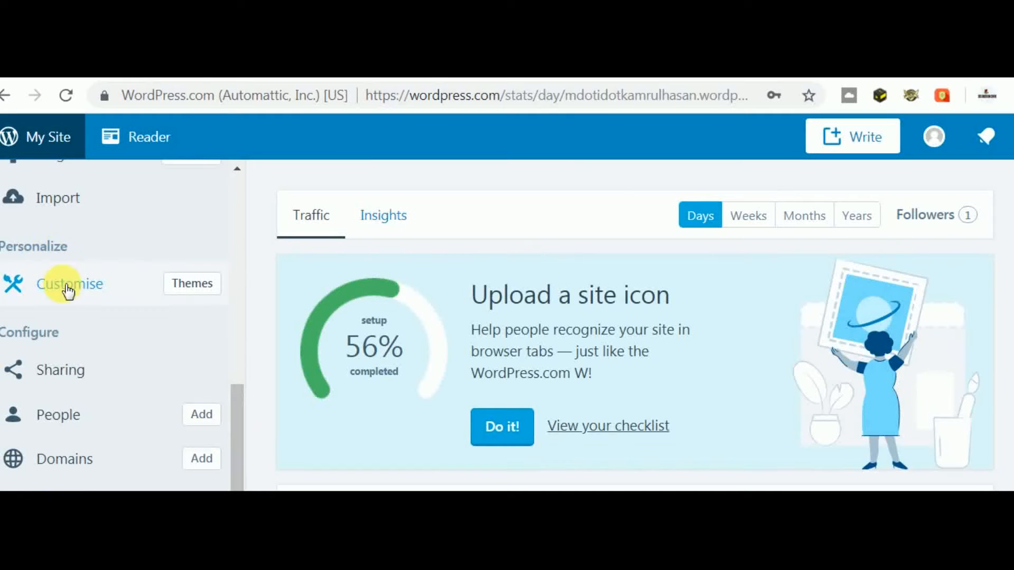
- Open the Customizer's Colours & Backgrounds section and scroll to the background colour swatches
{"action": "left_click", "coordinate": [67, 301]}
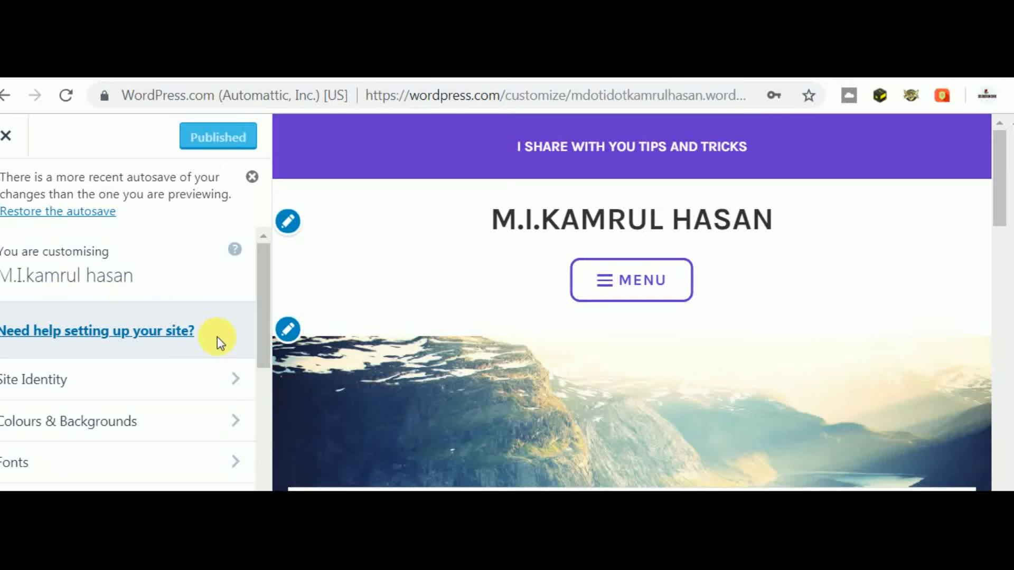
{"action": "left_click_drag", "start_coordinate": [258, 356], "coordinate": [262, 402]}
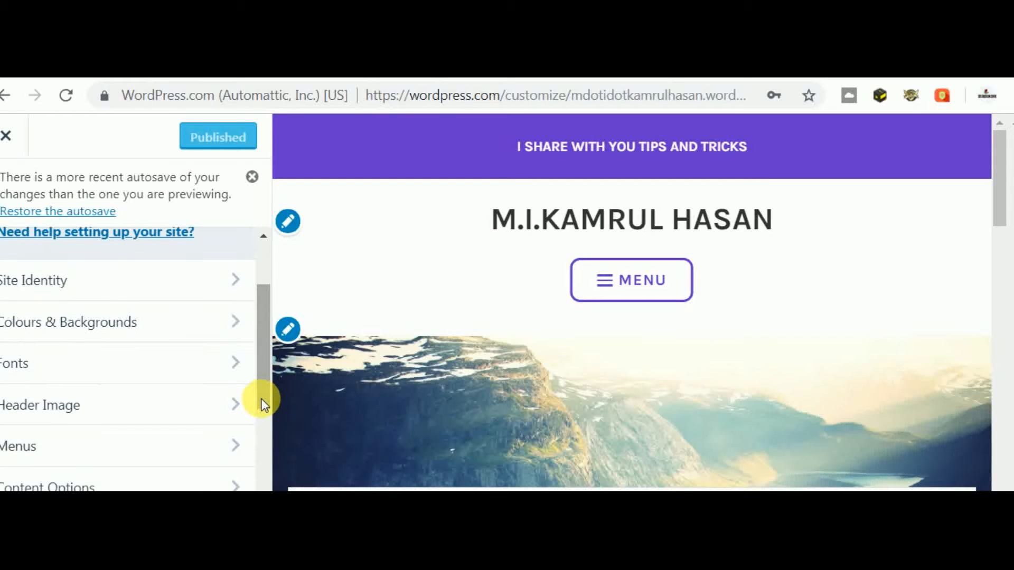
{"action": "left_click", "coordinate": [175, 328]}
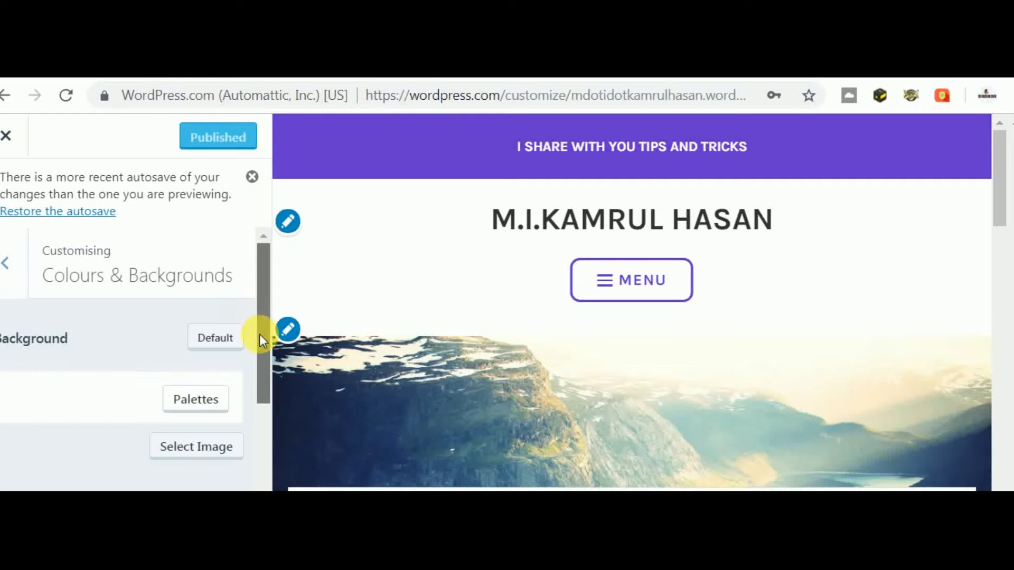
{"action": "left_click_drag", "start_coordinate": [259, 334], "coordinate": [264, 436]}
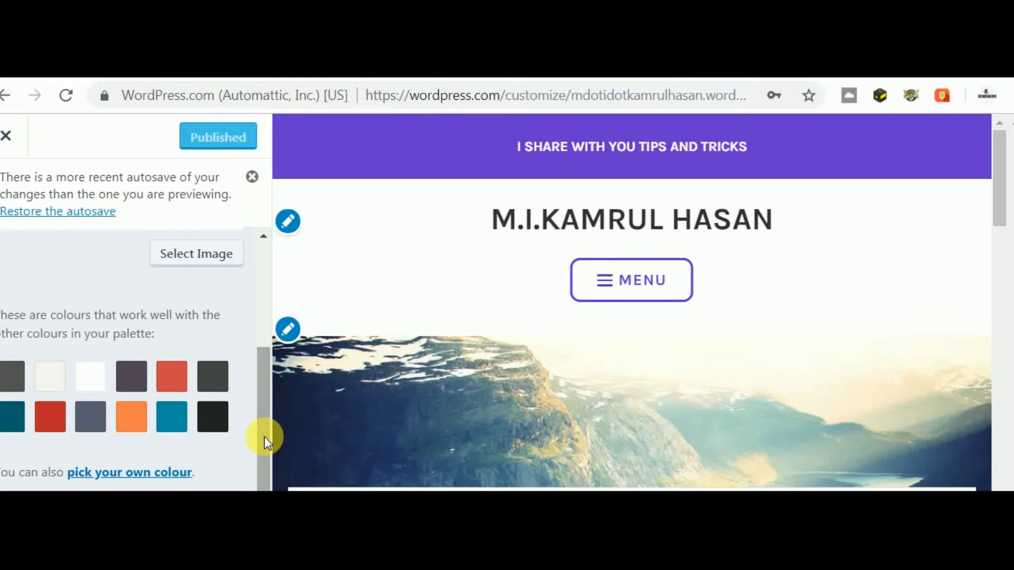
- Choose the red background swatch and scroll the preview to check the red site background
{"action": "left_click", "coordinate": [168, 381]}
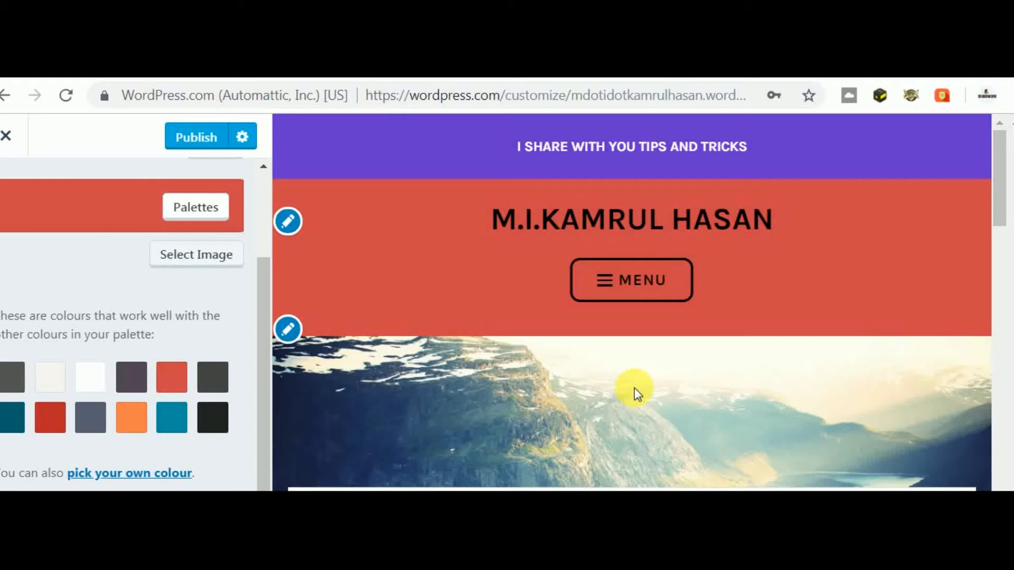
{"action": "scroll", "coordinate": [634, 388], "scroll_direction": "down", "scroll_amount": 1}
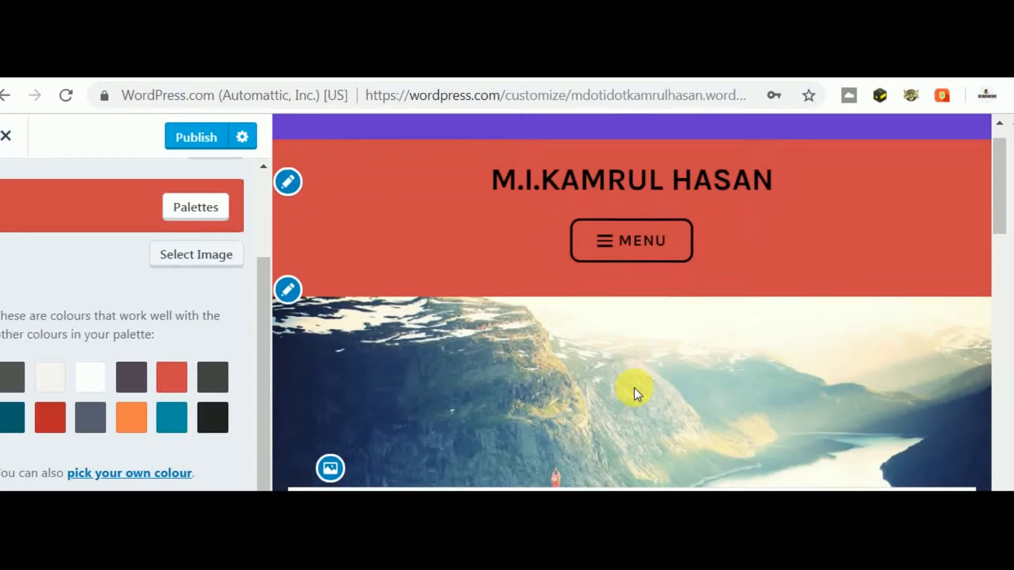
{"action": "scroll", "coordinate": [634, 388], "scroll_direction": "down", "scroll_amount": 6}
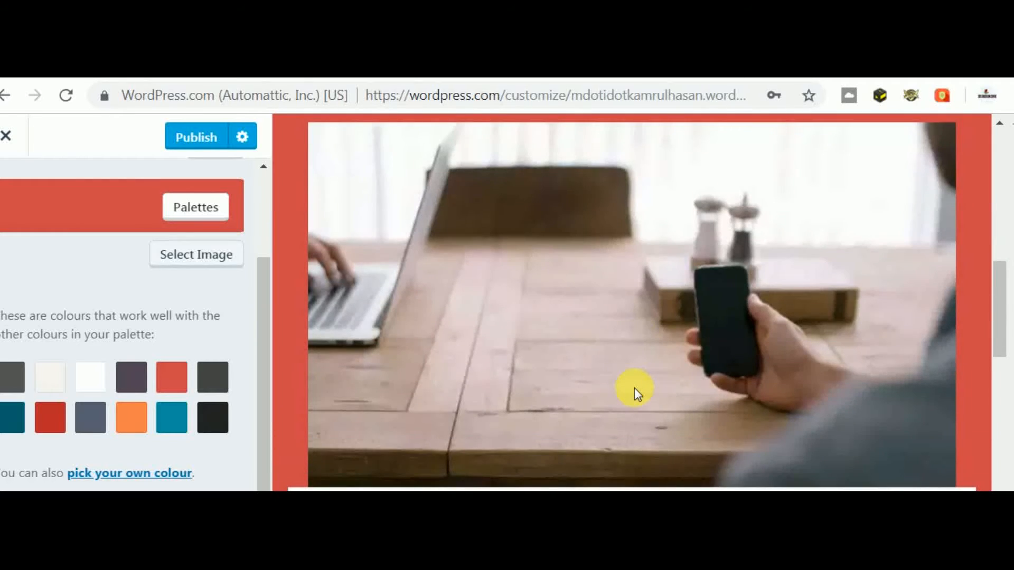
{"action": "scroll", "coordinate": [634, 387], "scroll_direction": "down", "scroll_amount": 8}
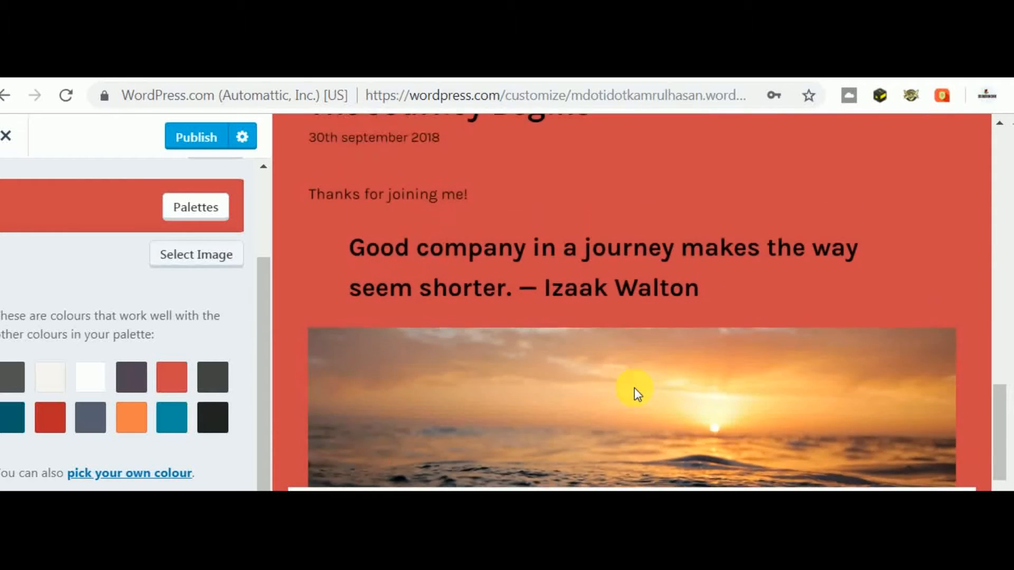
{"action": "scroll", "coordinate": [634, 387], "scroll_direction": "up", "scroll_amount": 10}
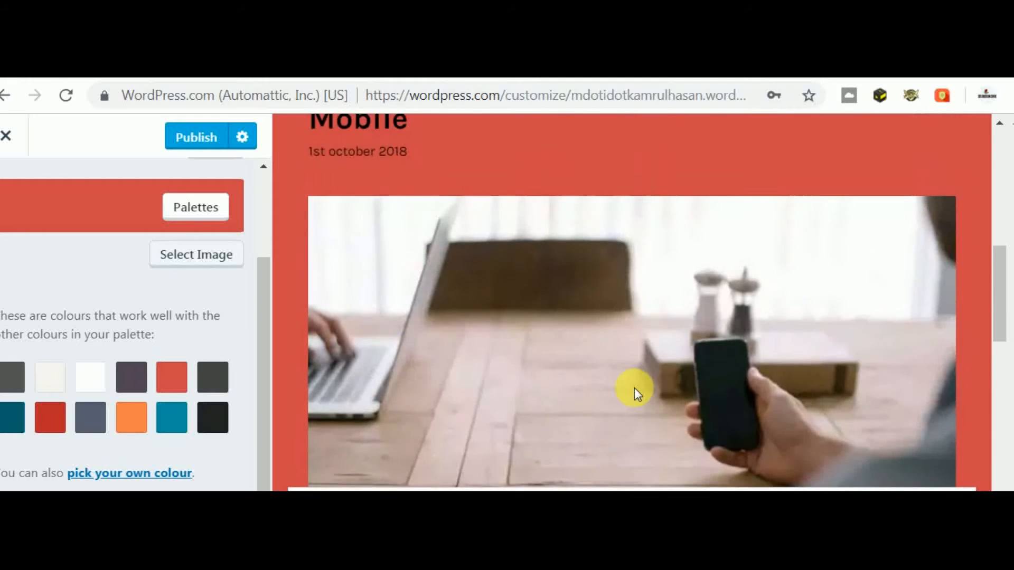
{"action": "scroll", "coordinate": [635, 387], "scroll_direction": "up", "scroll_amount": 8}
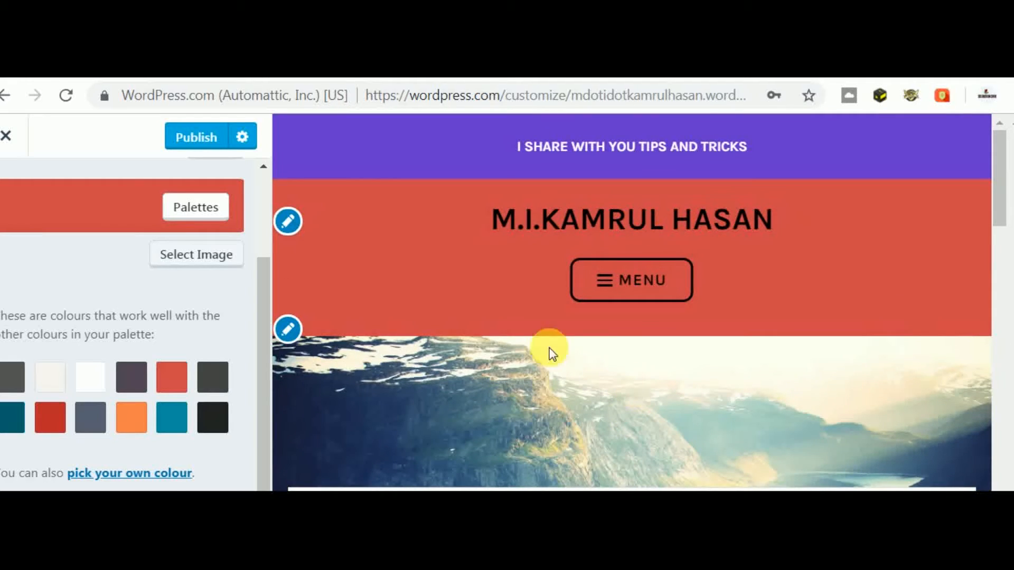
- Publish the red background and reload the live site
{"action": "left_click", "coordinate": [191, 152]}
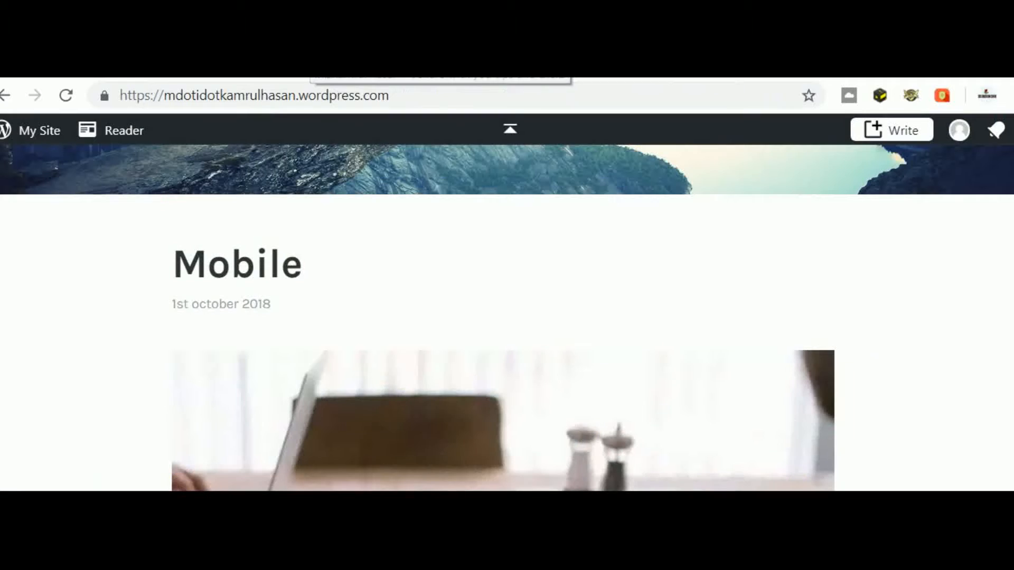
{"action": "left_click", "coordinate": [320, 96]}
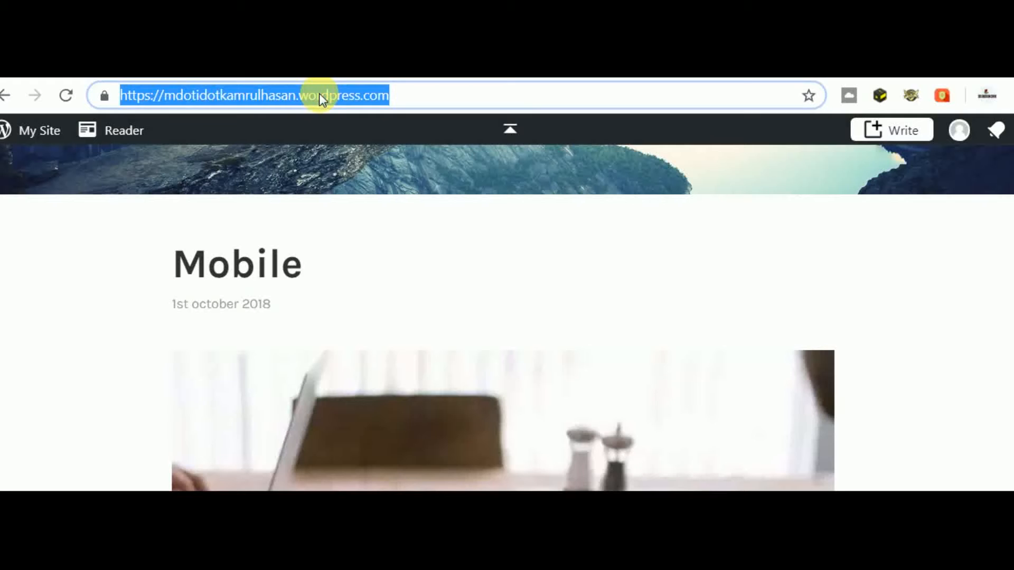
{"action": "key", "text": "Return"}
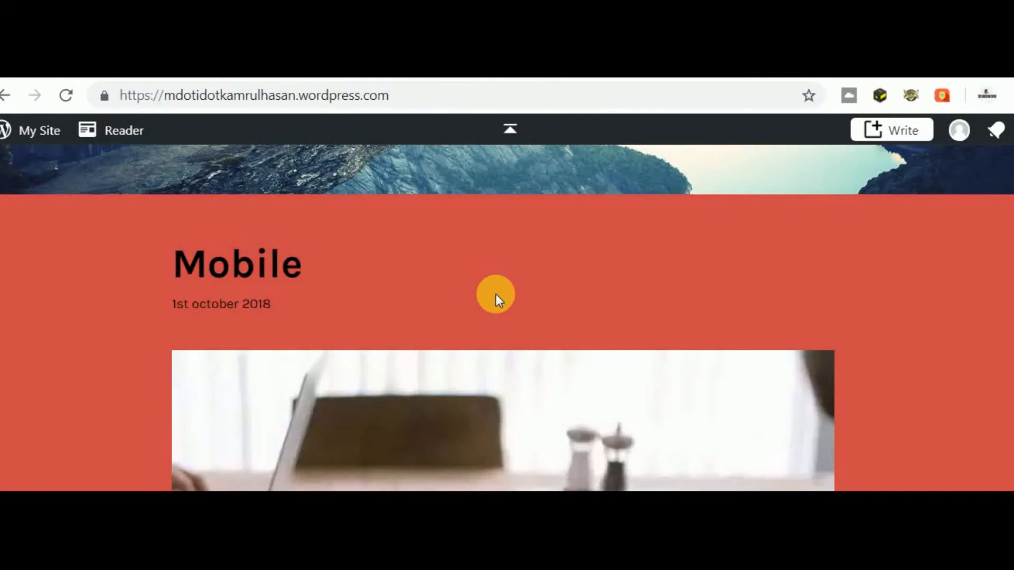
- Scroll the live site to confirm the red background, then close the Customizer
{"action": "scroll", "coordinate": [496, 293], "scroll_direction": "up", "scroll_amount": 6}
{"action": "scroll", "coordinate": [496, 293], "scroll_direction": "down", "scroll_amount": 5}
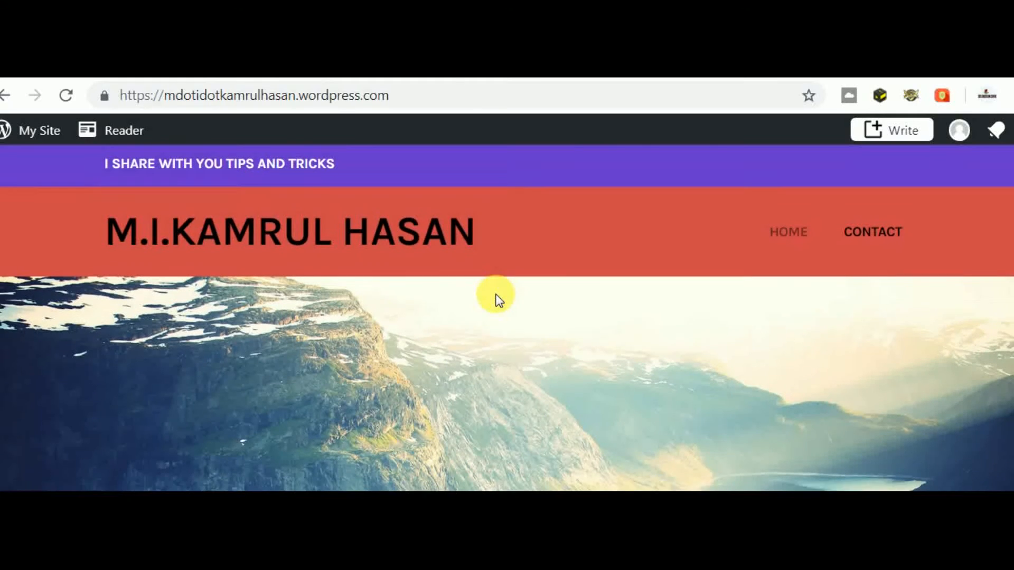
{"action": "scroll", "coordinate": [496, 294], "scroll_direction": "down", "scroll_amount": 6}
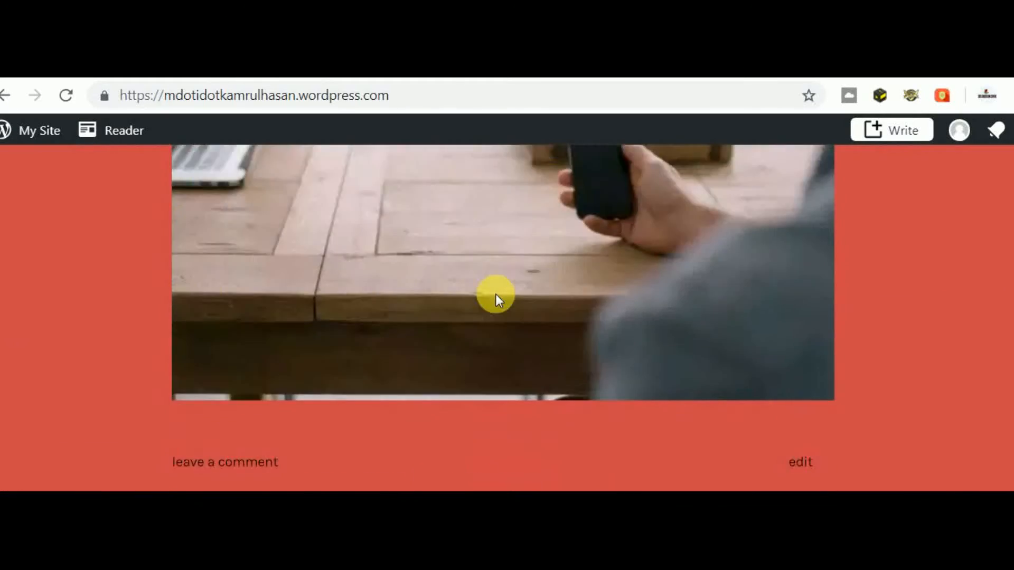
{"action": "scroll", "coordinate": [496, 294], "scroll_direction": "up", "scroll_amount": 8}
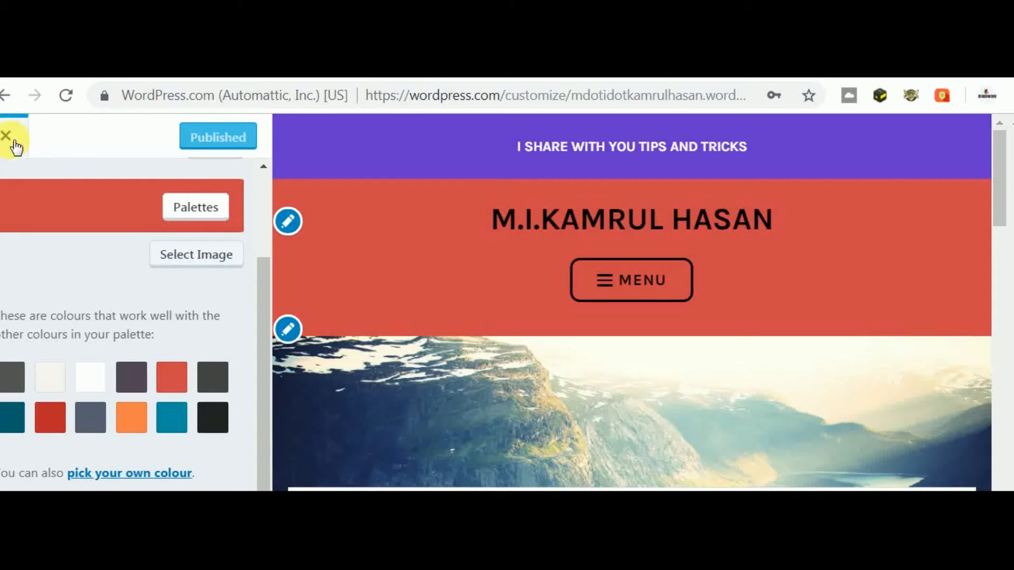
{"action": "left_click", "coordinate": [14, 137]}
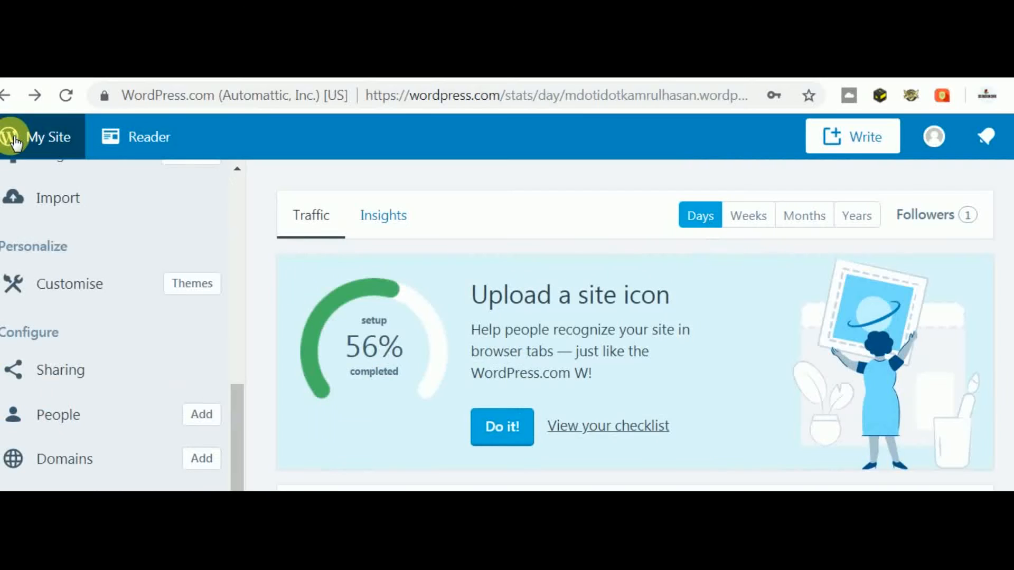
- Reopen the Customizer and view the live site's red M.I.KAMRUL HASAN header at the top
{"action": "left_click", "coordinate": [70, 285]}
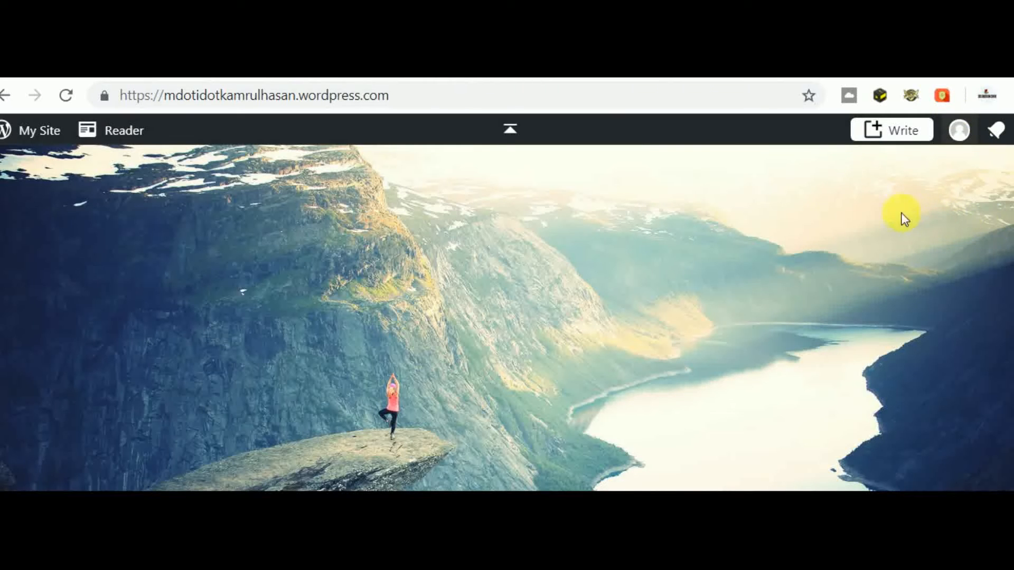
{"action": "scroll", "coordinate": [837, 253], "scroll_direction": "up", "scroll_amount": 3}
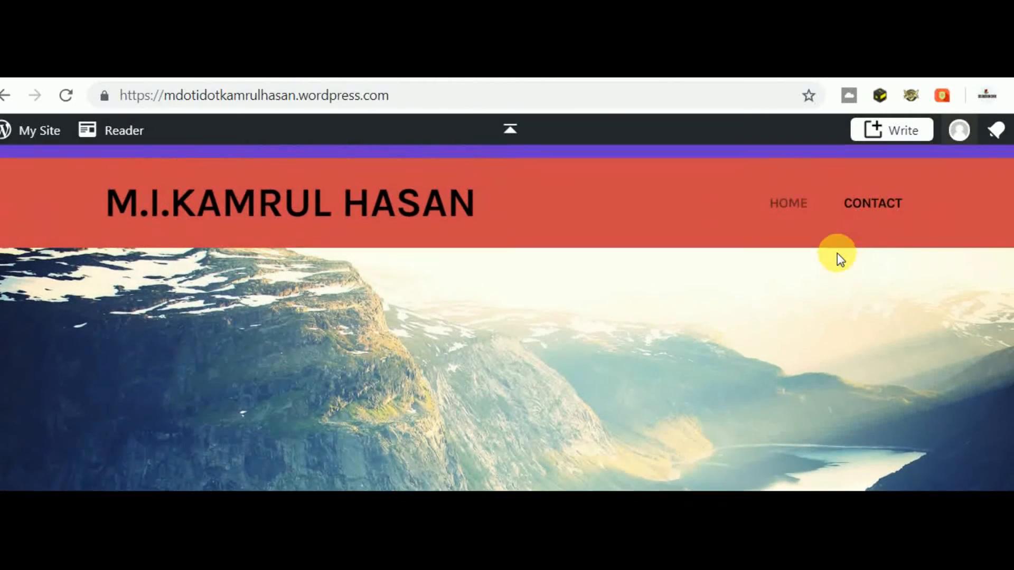
{"action": "scroll", "coordinate": [837, 252], "scroll_direction": "up", "scroll_amount": 1}
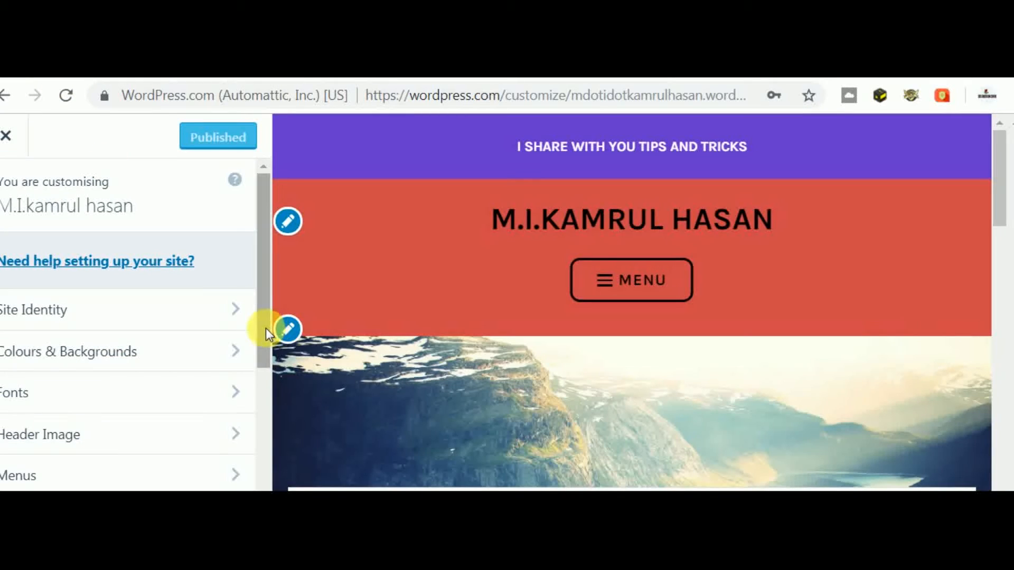
- Open the Primary menu in the Customizer's Menus settings and its Add Items list
{"action": "left_click_drag", "start_coordinate": [265, 328], "coordinate": [259, 399]}
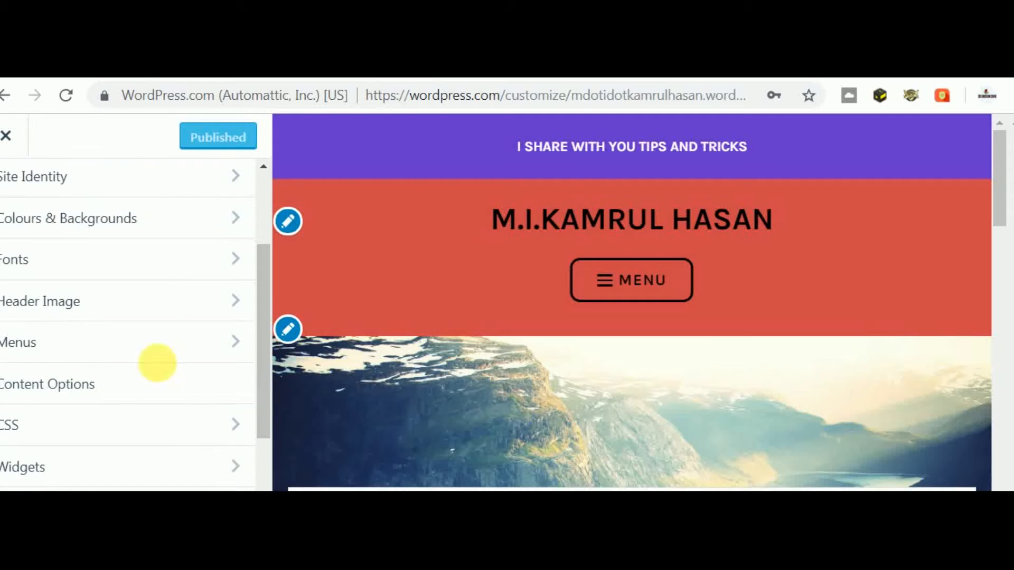
{"action": "left_click", "coordinate": [64, 349]}
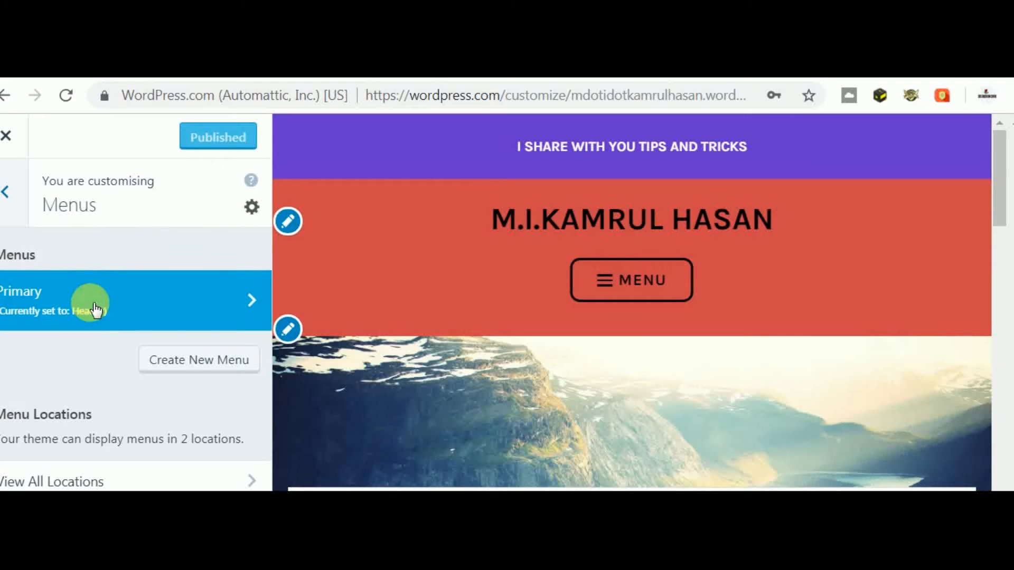
{"action": "left_click", "coordinate": [66, 311]}
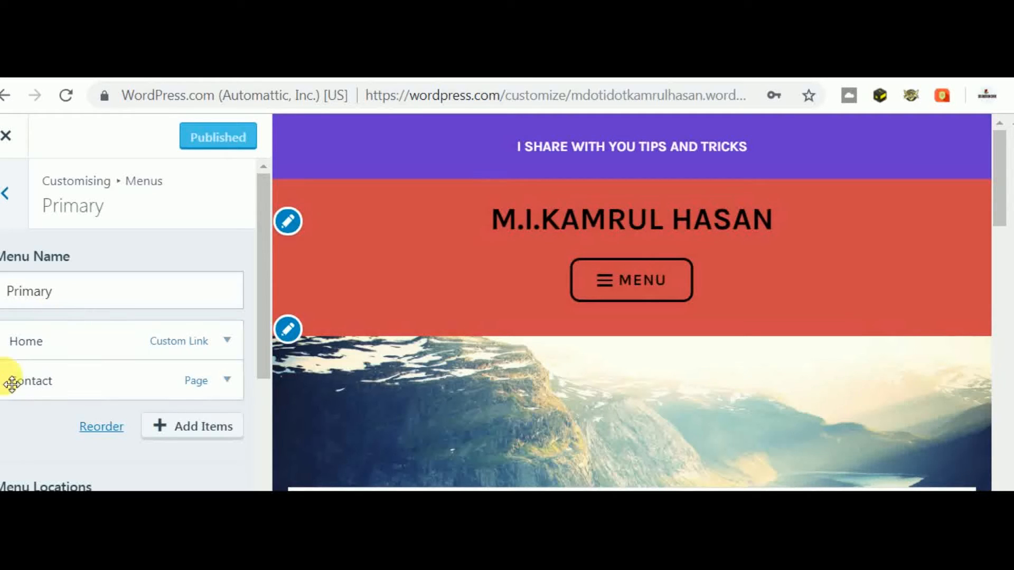
{"action": "left_click", "coordinate": [231, 435]}
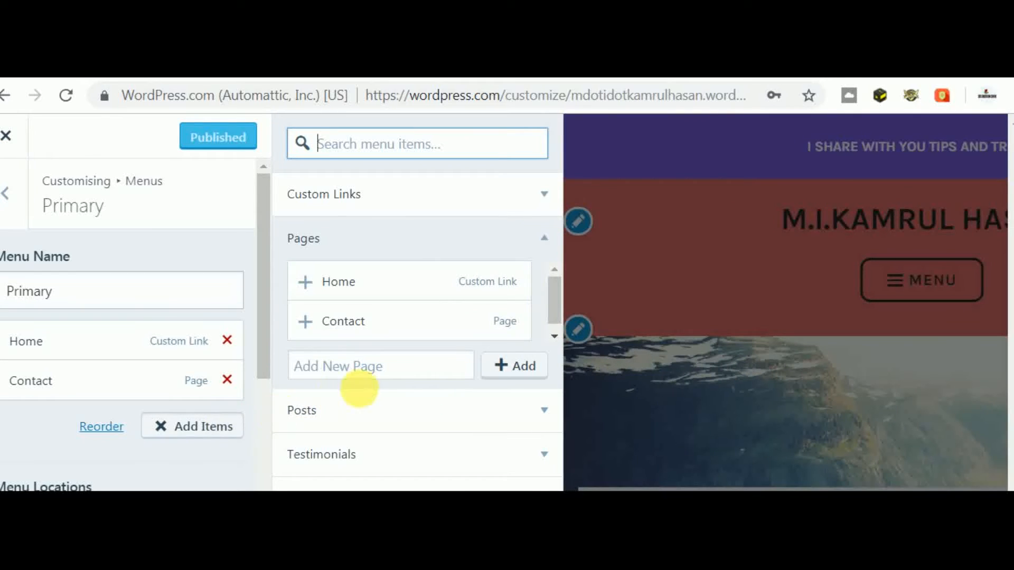
- Create a new 'About' page, add it to the menu, and move it above Contact
{"action": "left_click", "coordinate": [375, 372]}
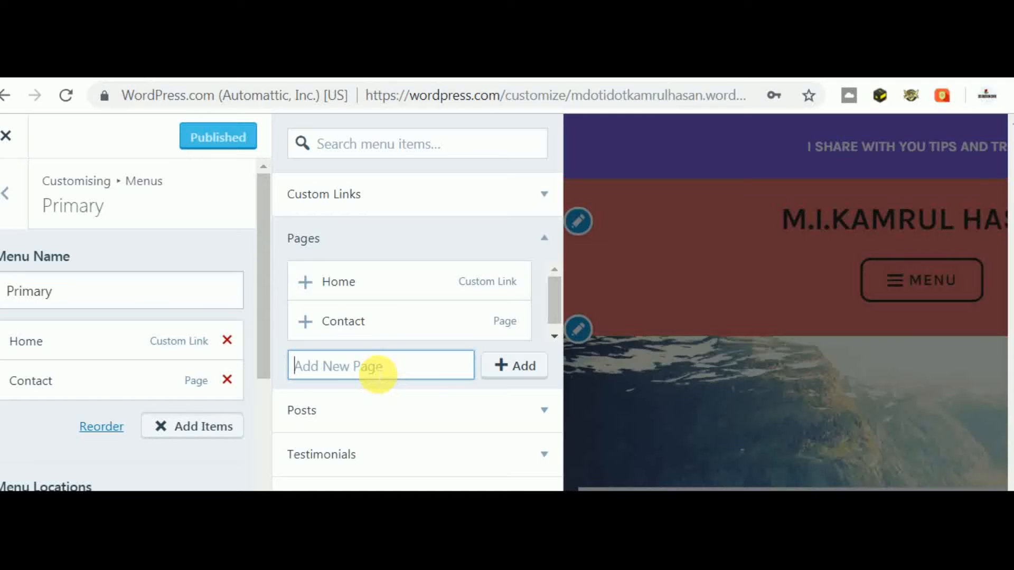
{"action": "type", "text": "A"}
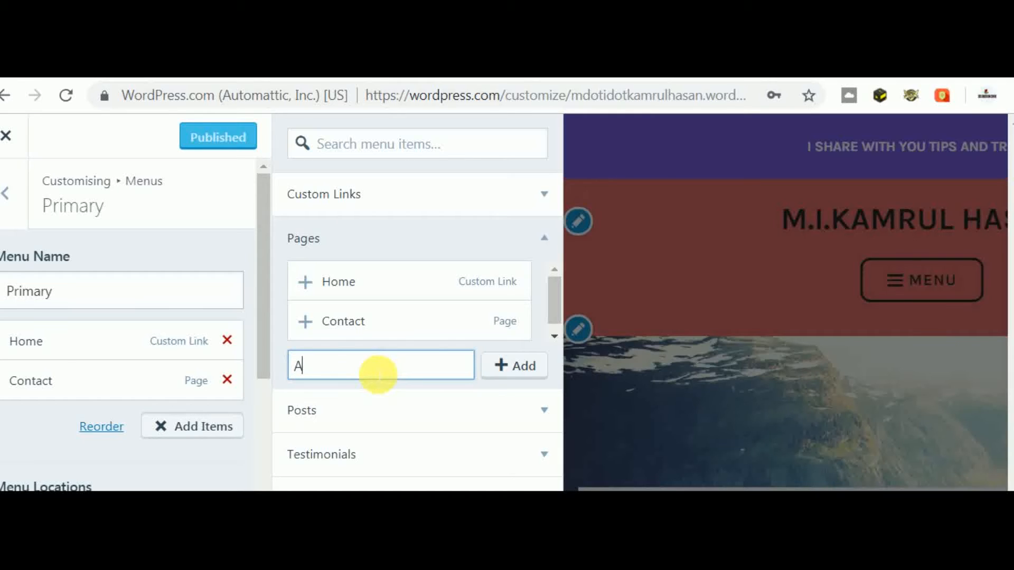
{"action": "type", "text": "bout"}
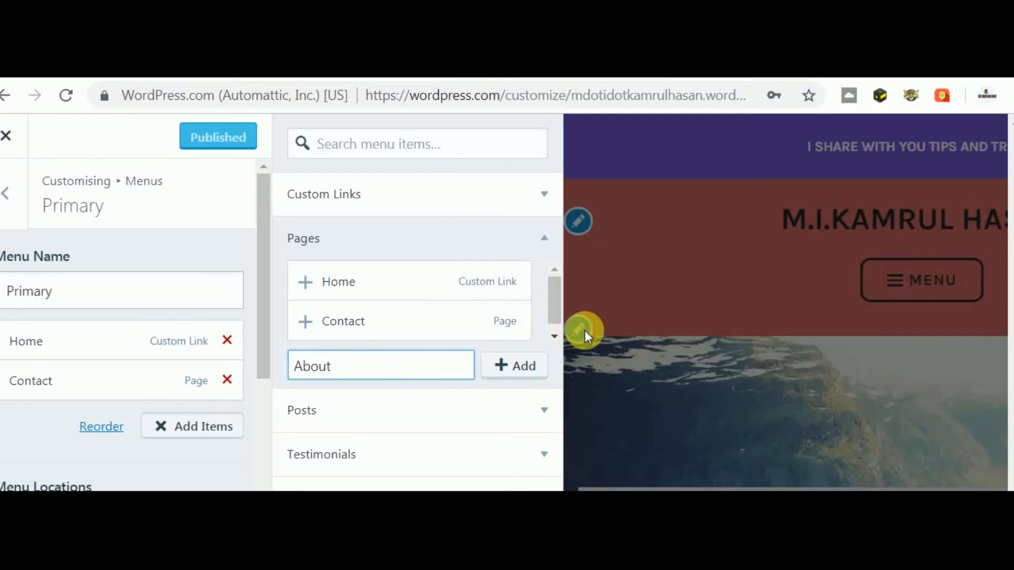
{"action": "left_click", "coordinate": [525, 366]}
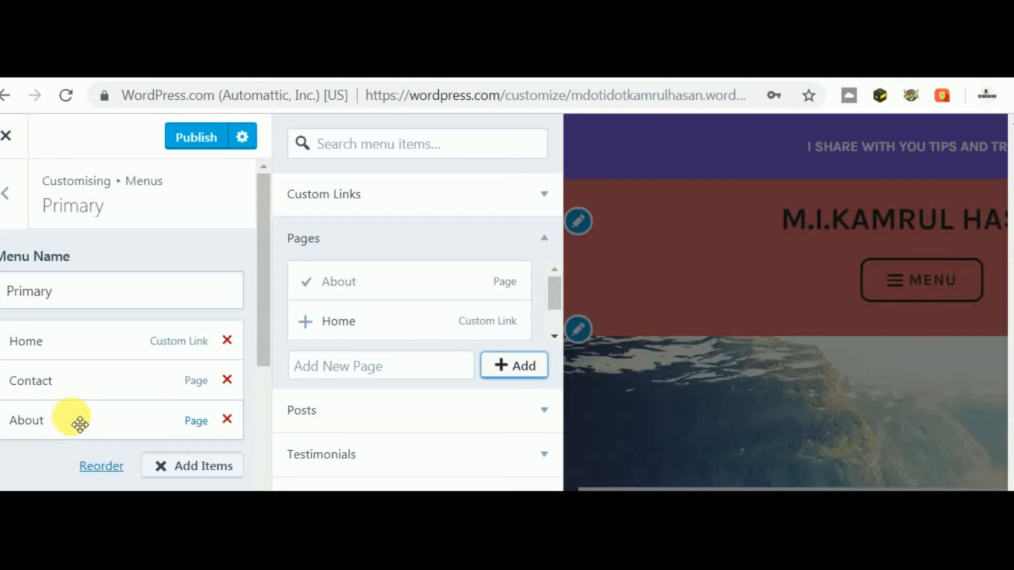
{"action": "left_click_drag", "start_coordinate": [75, 421], "coordinate": [81, 385]}
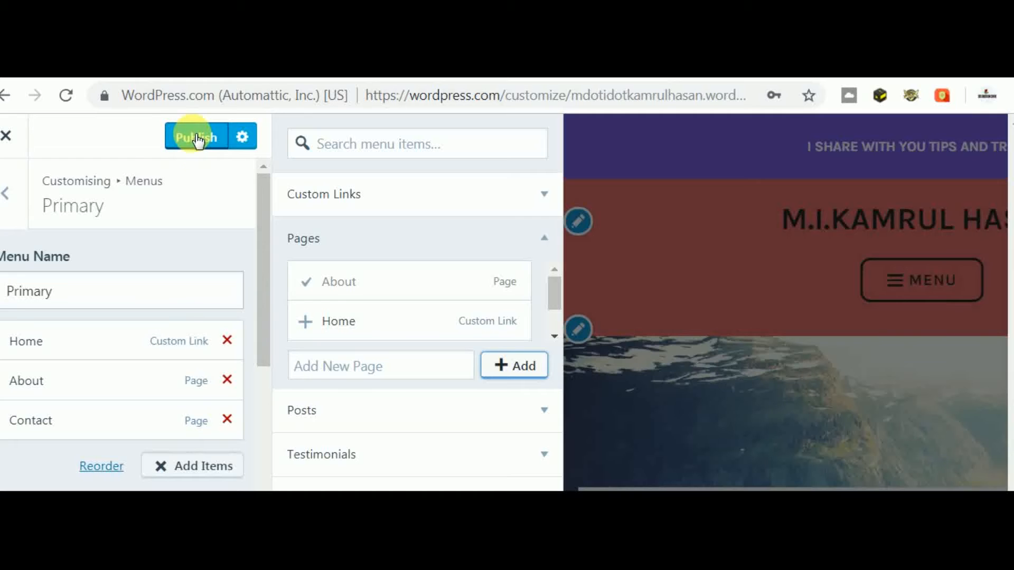
- Publish the menu changes and expand the About item to review its navigation label
{"action": "left_click", "coordinate": [194, 140]}
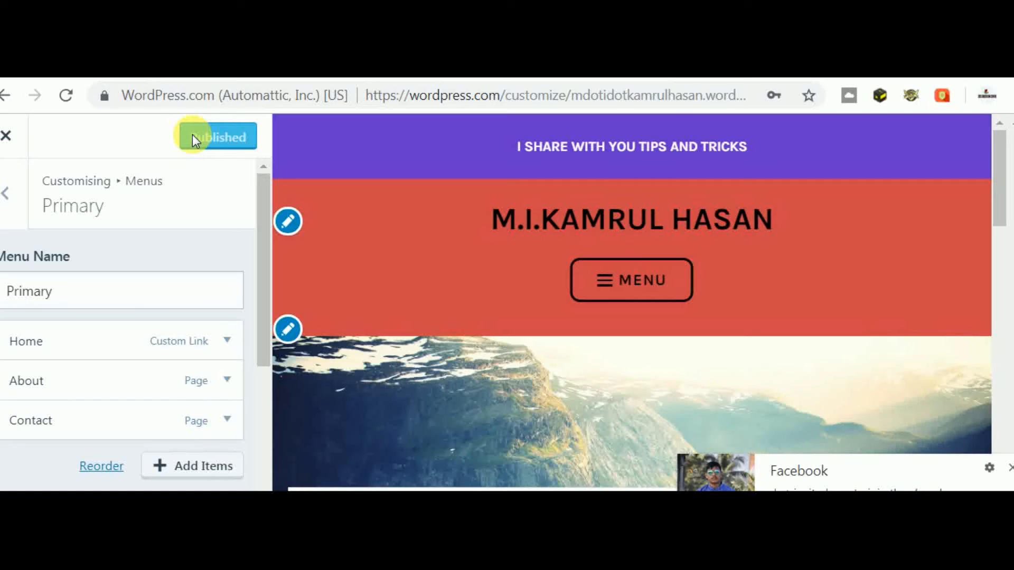
{"action": "left_click", "coordinate": [227, 380]}
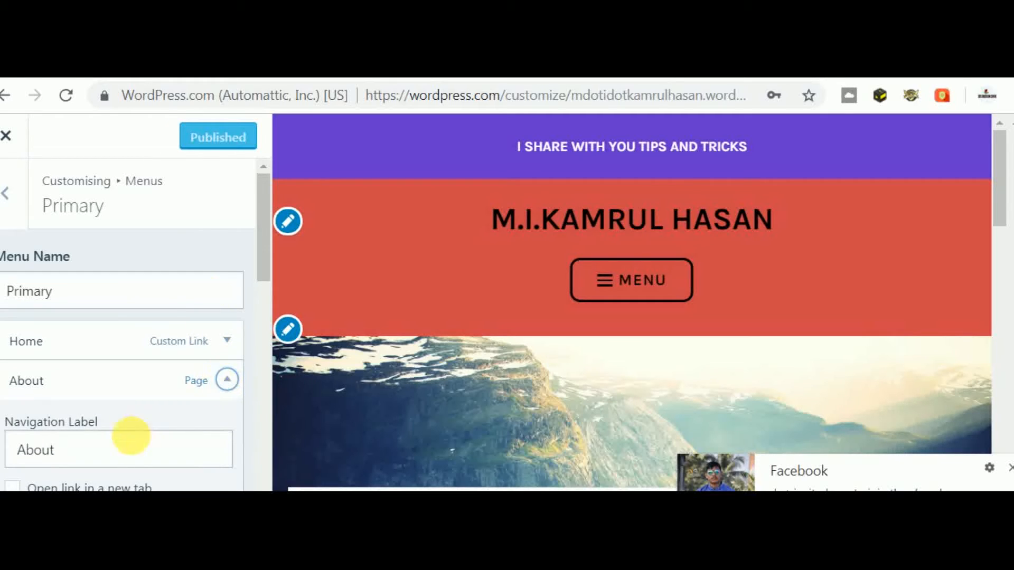
{"action": "left_click", "coordinate": [137, 446]}
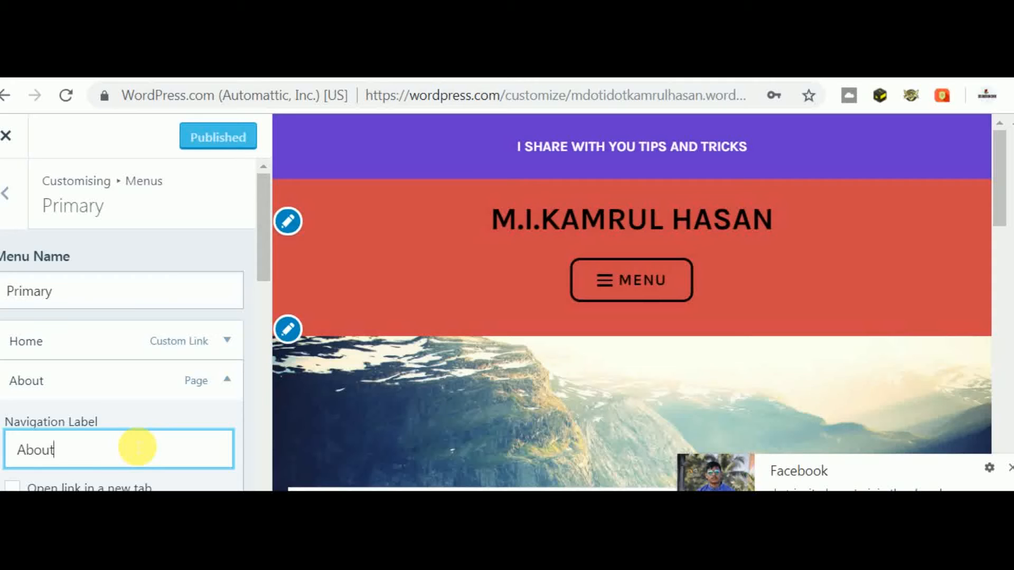
{"action": "left_click", "coordinate": [268, 342]}
{"action": "scroll", "coordinate": [268, 339], "scroll_direction": "down", "scroll_amount": 5}
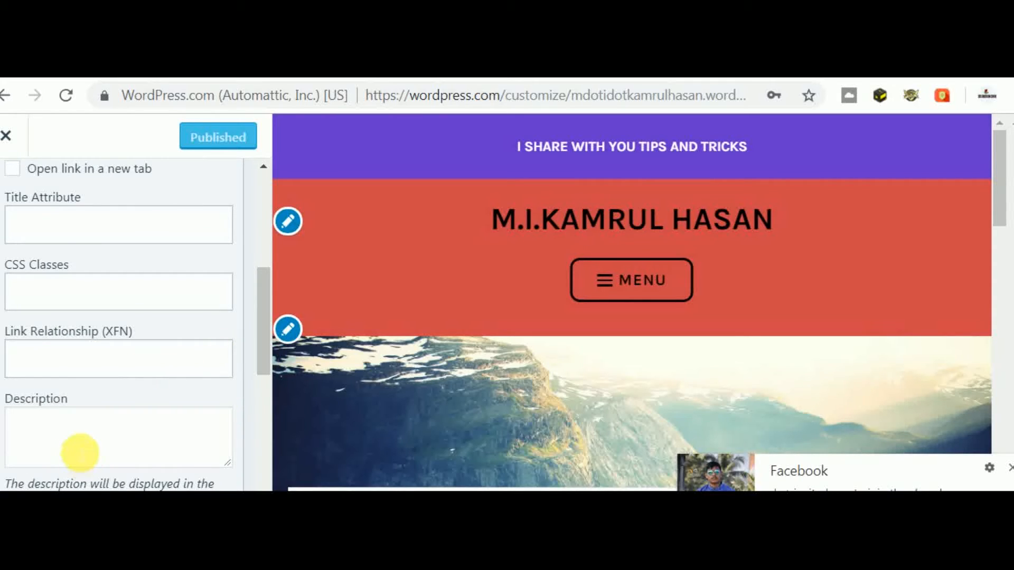
- Check the About item's description field, then return to Menus and the live site
{"action": "left_click", "coordinate": [79, 453]}
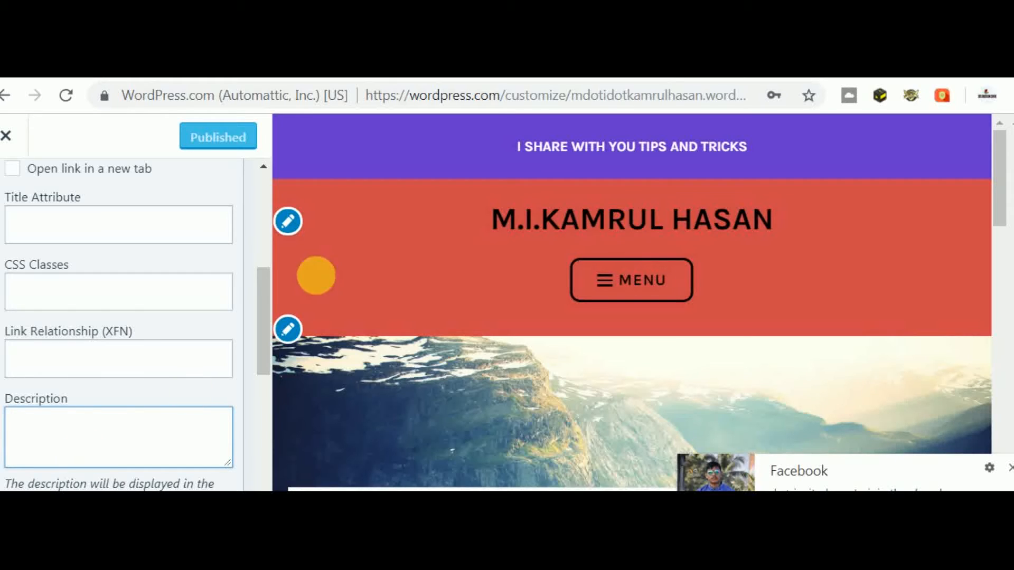
{"action": "scroll", "coordinate": [264, 246], "scroll_direction": "up", "scroll_amount": 6}
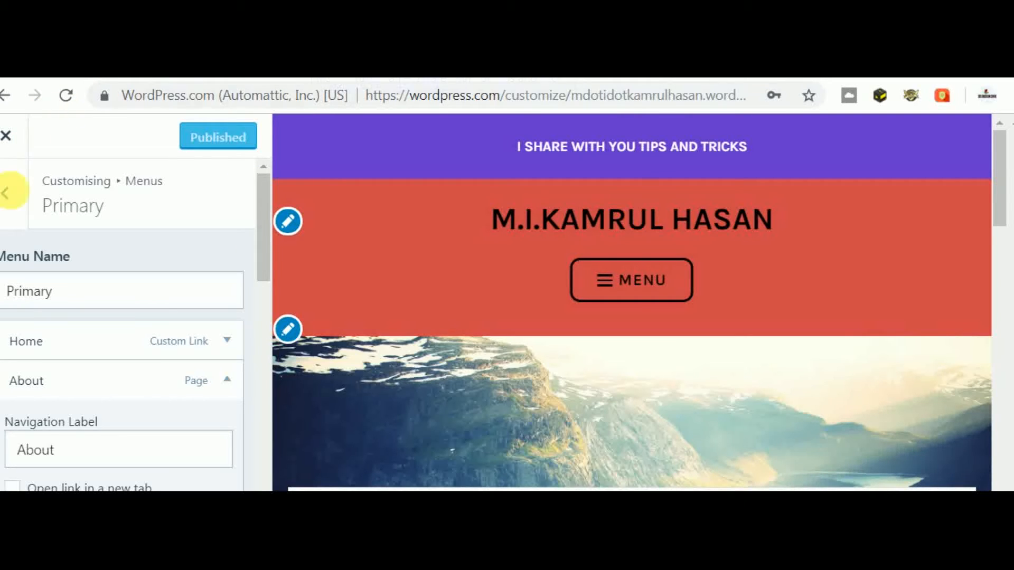
{"action": "left_click", "coordinate": [11, 201]}
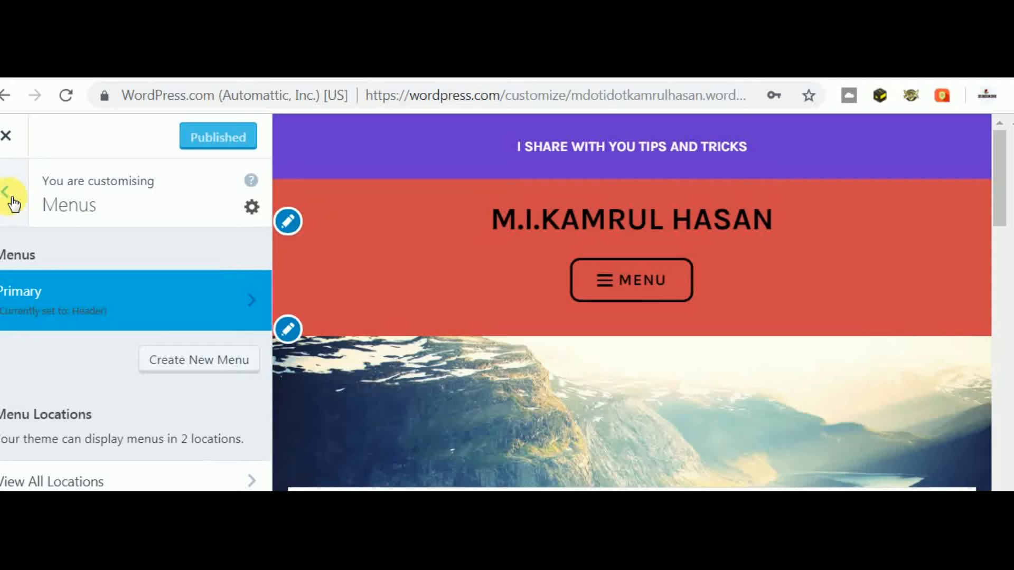
{"action": "left_click", "coordinate": [321, 63]}
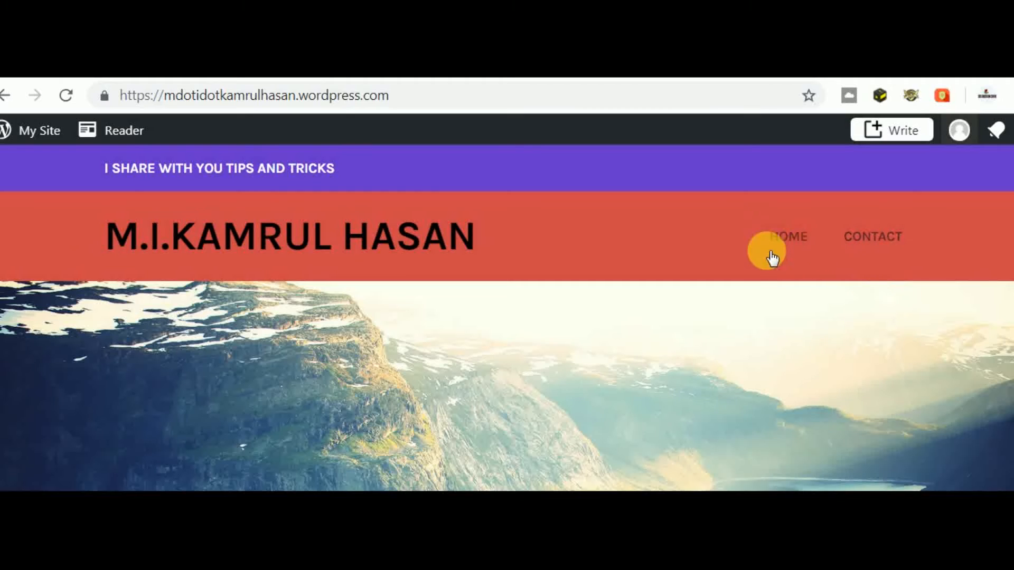
- Reload the live site to confirm the header menu shows Home, About and Contact
{"action": "left_click", "coordinate": [242, 97]}
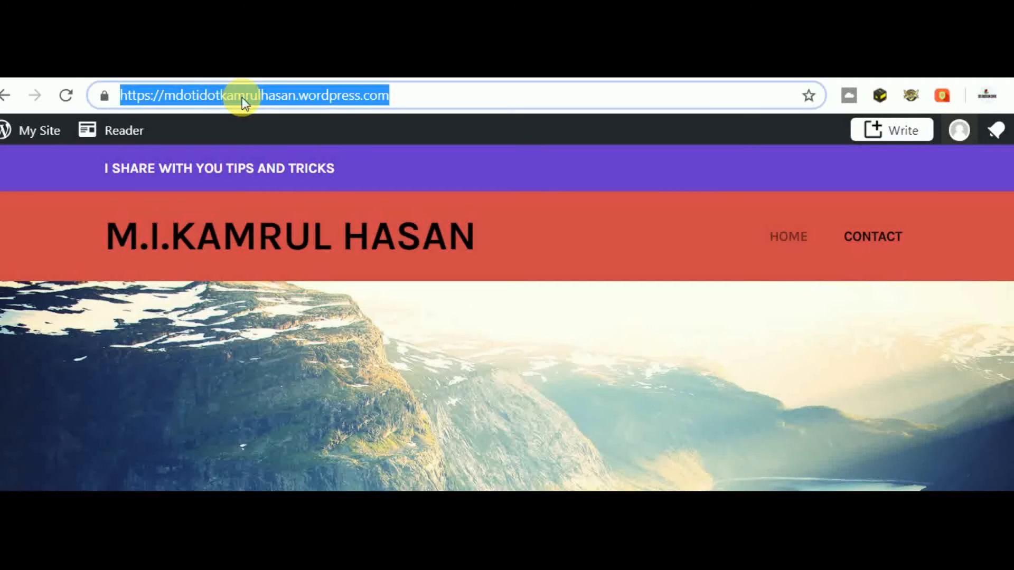
{"action": "key", "text": "Return"}
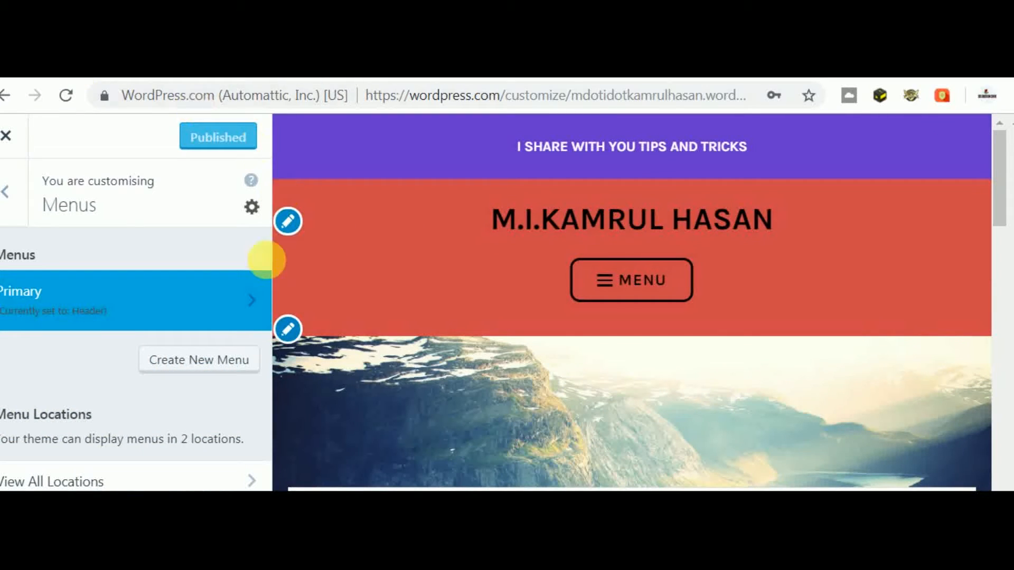
- Open the Primary menu for editing and collapse the About item's settings
{"action": "left_click", "coordinate": [165, 298]}
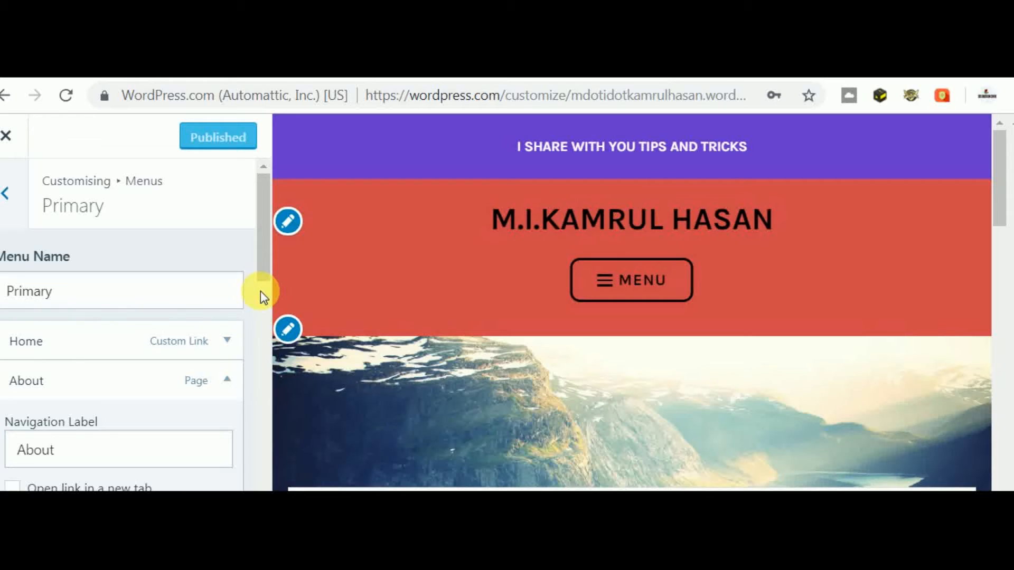
{"action": "scroll", "coordinate": [261, 296], "scroll_direction": "down", "scroll_amount": 5}
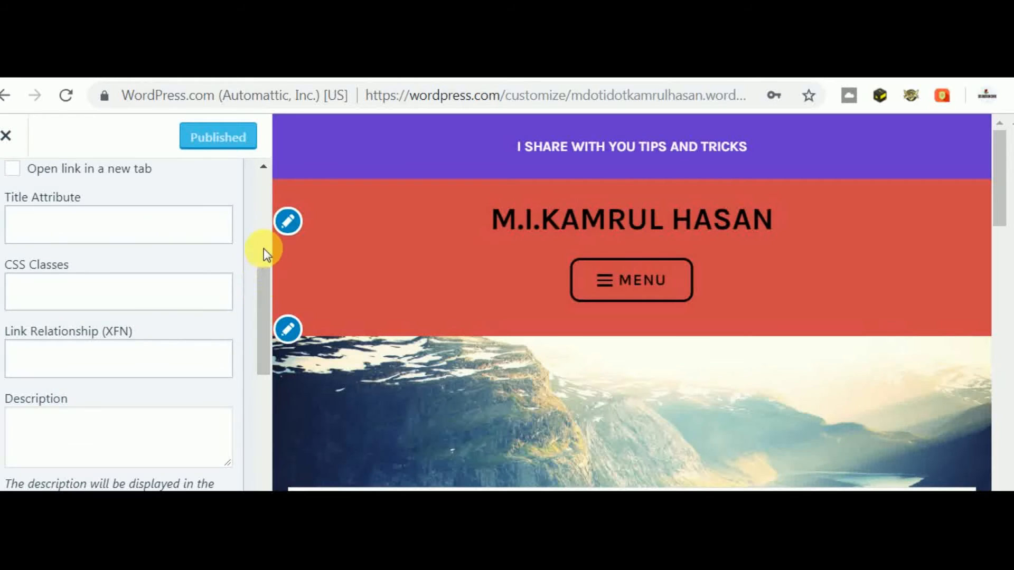
{"action": "scroll", "coordinate": [264, 249], "scroll_direction": "up", "scroll_amount": 1}
{"action": "scroll", "coordinate": [264, 248], "scroll_direction": "up", "scroll_amount": 5}
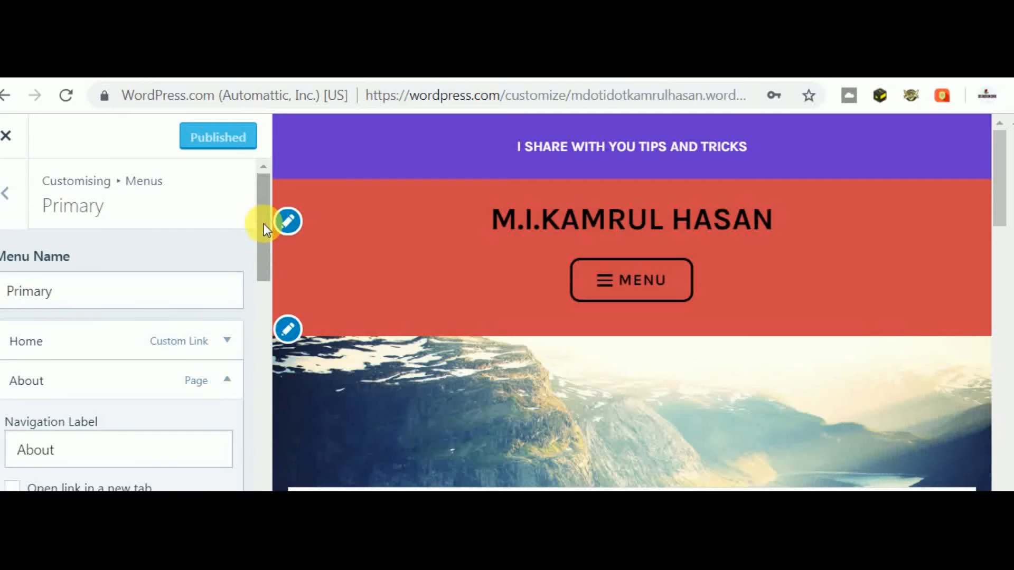
{"action": "left_click", "coordinate": [226, 380]}
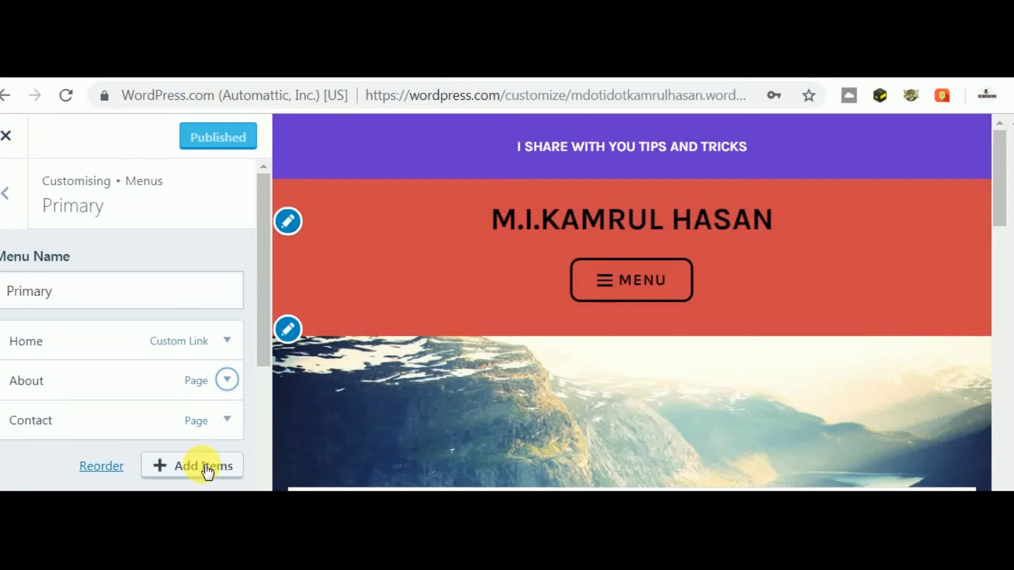
- Create a new 'Gallery' page, nest it under Home in the Primary menu, and publish
{"action": "left_click", "coordinate": [205, 468]}
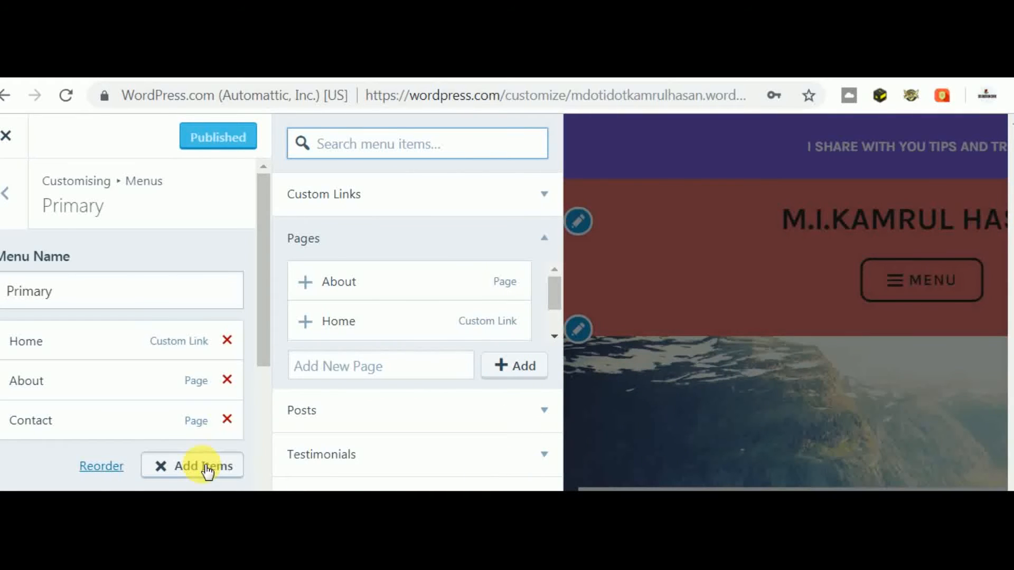
{"action": "left_click", "coordinate": [313, 376]}
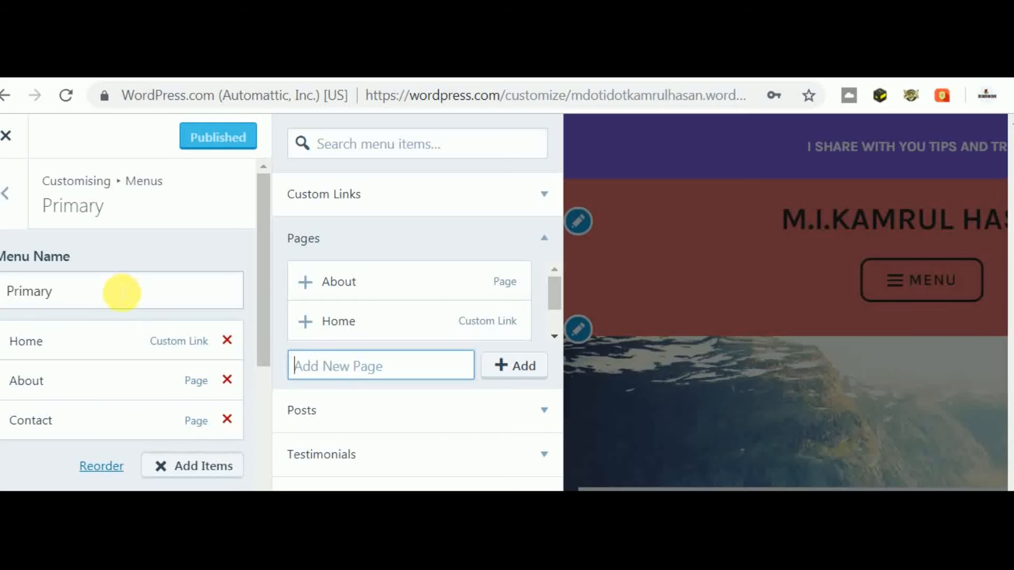
{"action": "left_click", "coordinate": [335, 381]}
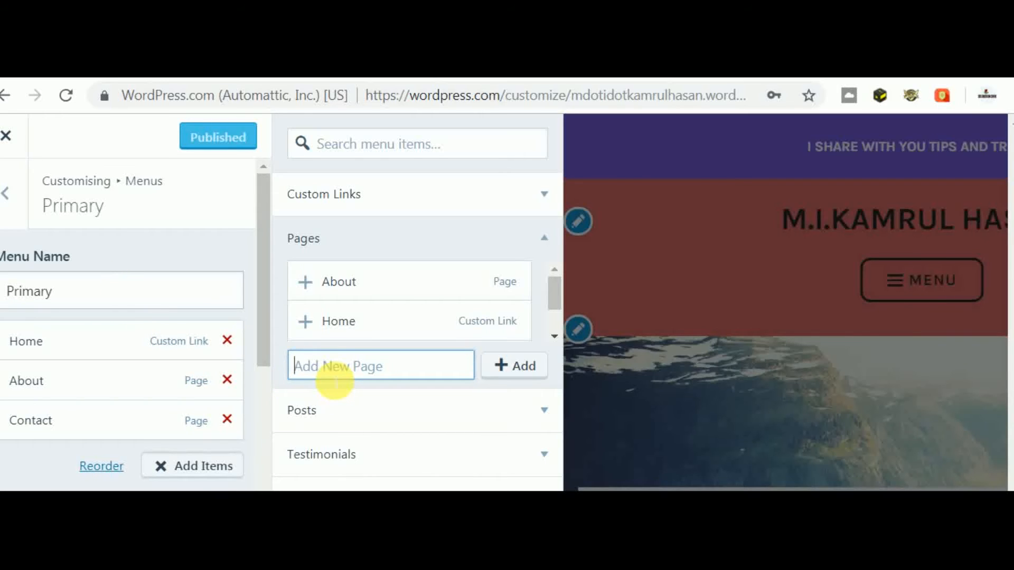
{"action": "type", "text": "G"}
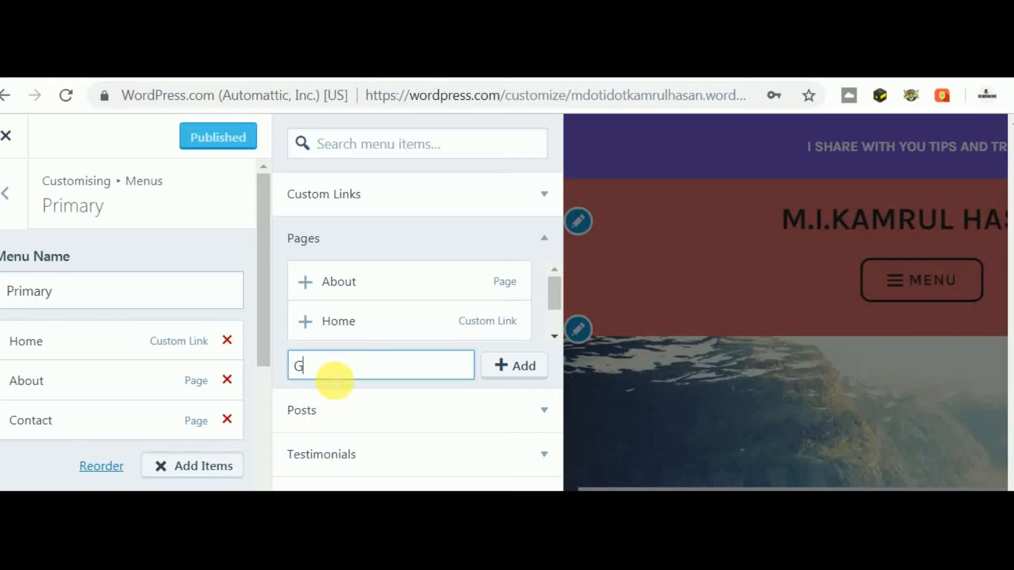
{"action": "type", "text": "allery"}
{"action": "left_click", "coordinate": [505, 367]}
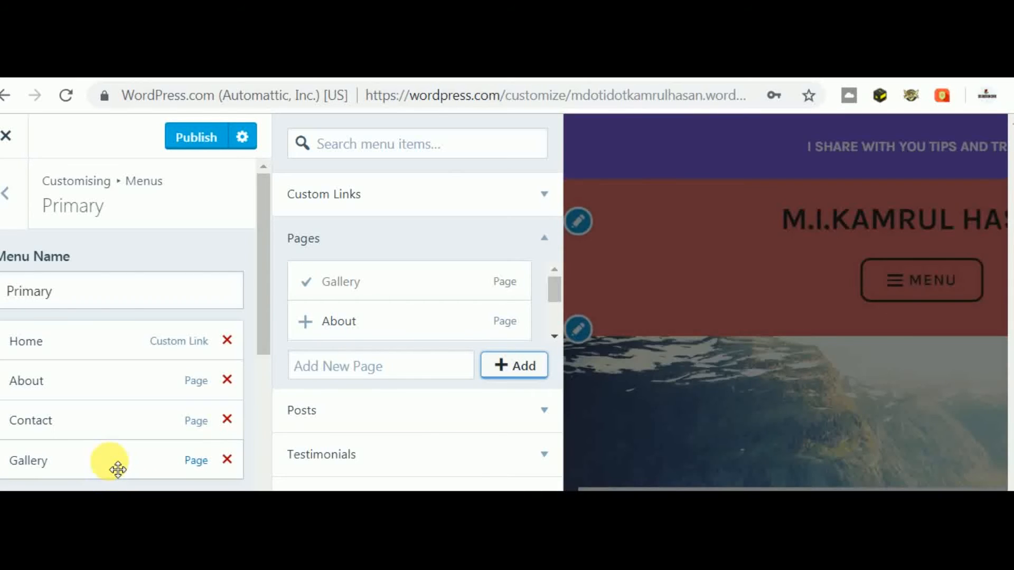
{"action": "left_click_drag", "start_coordinate": [120, 468], "coordinate": [156, 396]}
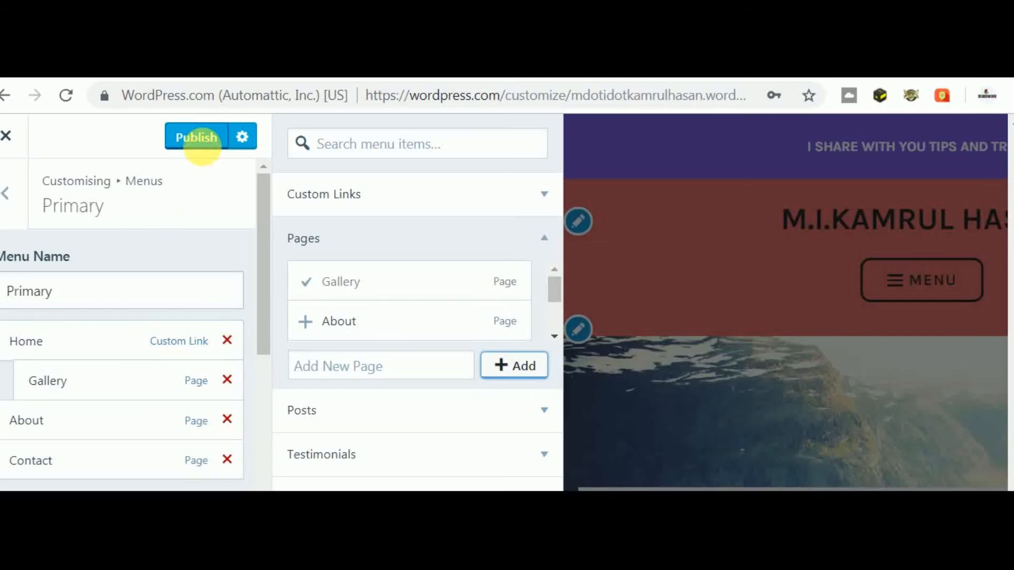
{"action": "left_click", "coordinate": [207, 138]}
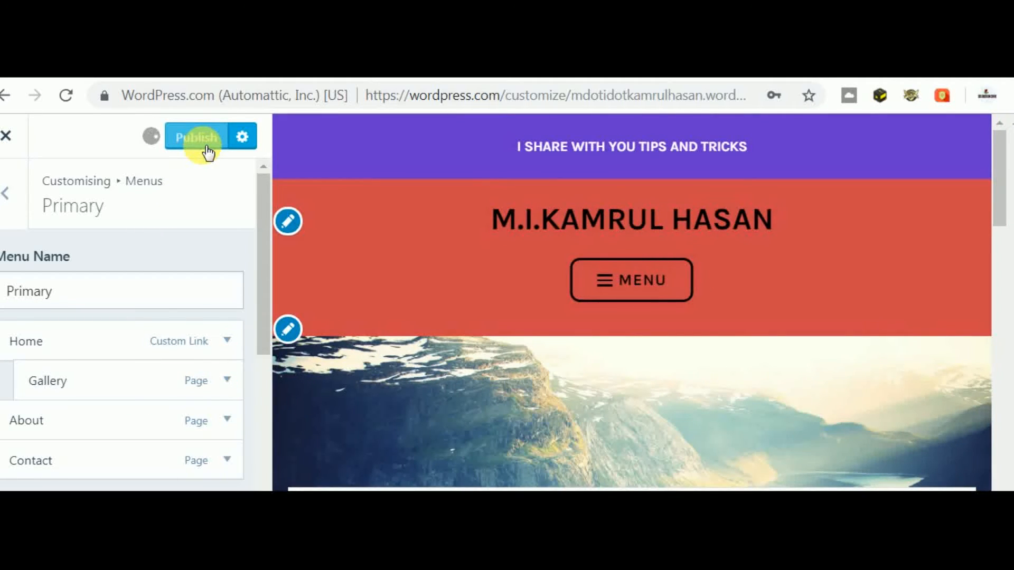
- Reload the live site and pick Gallery from the Home dropdown menu
{"action": "left_click", "coordinate": [285, 65]}
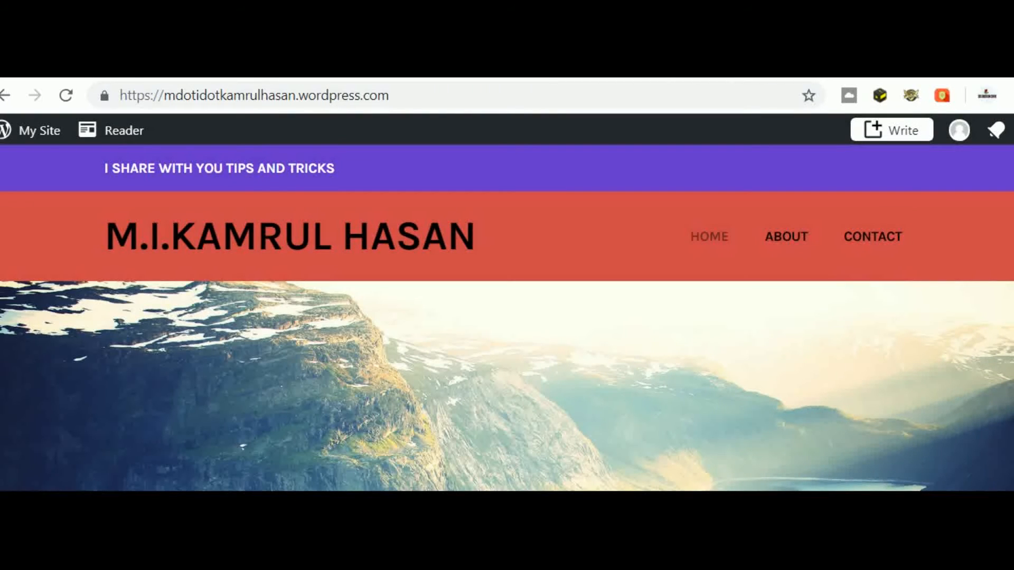
{"action": "left_click", "coordinate": [234, 97]}
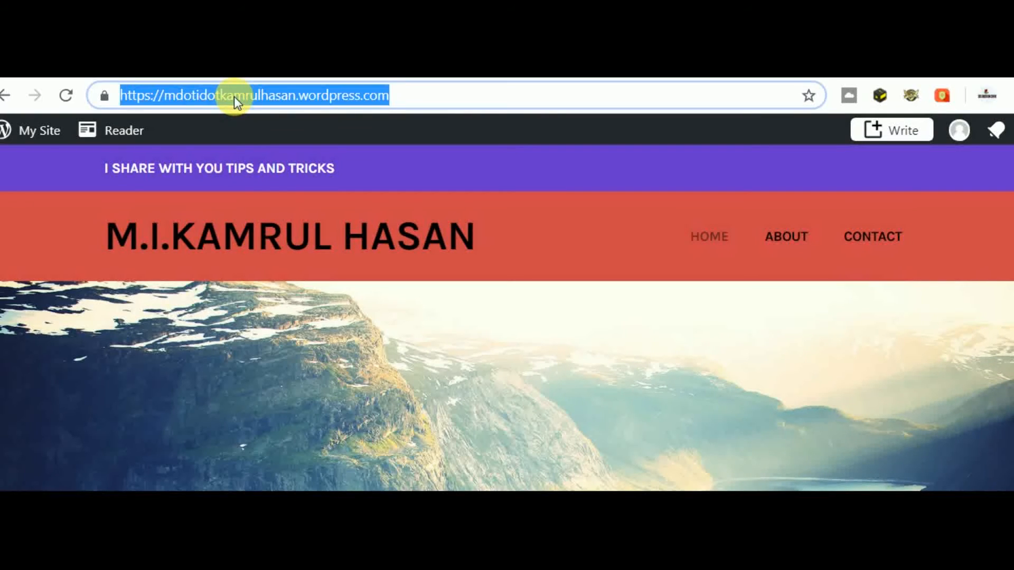
{"action": "key", "text": "Return"}
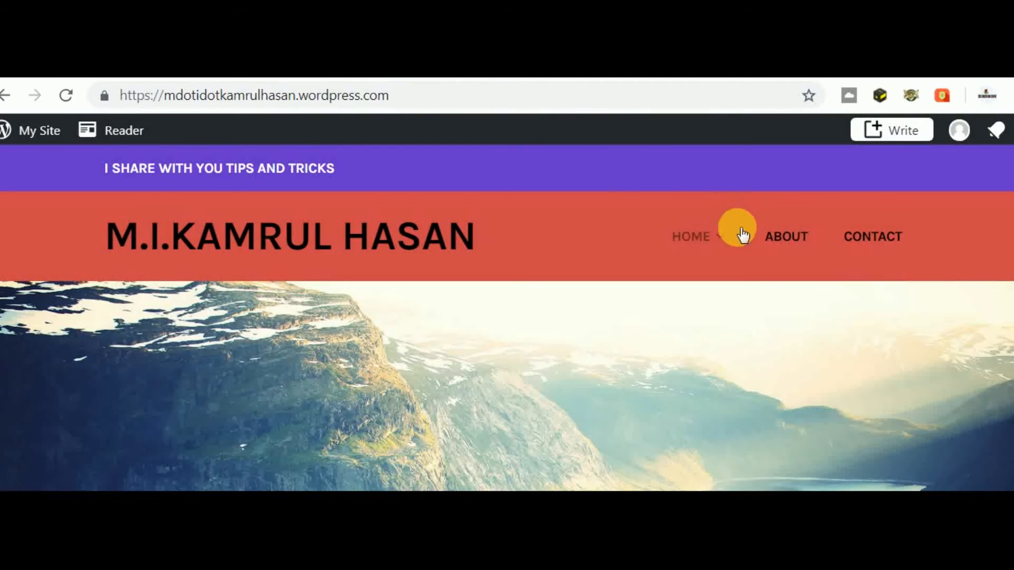
{"action": "mouse_move", "coordinate": [710, 247]}
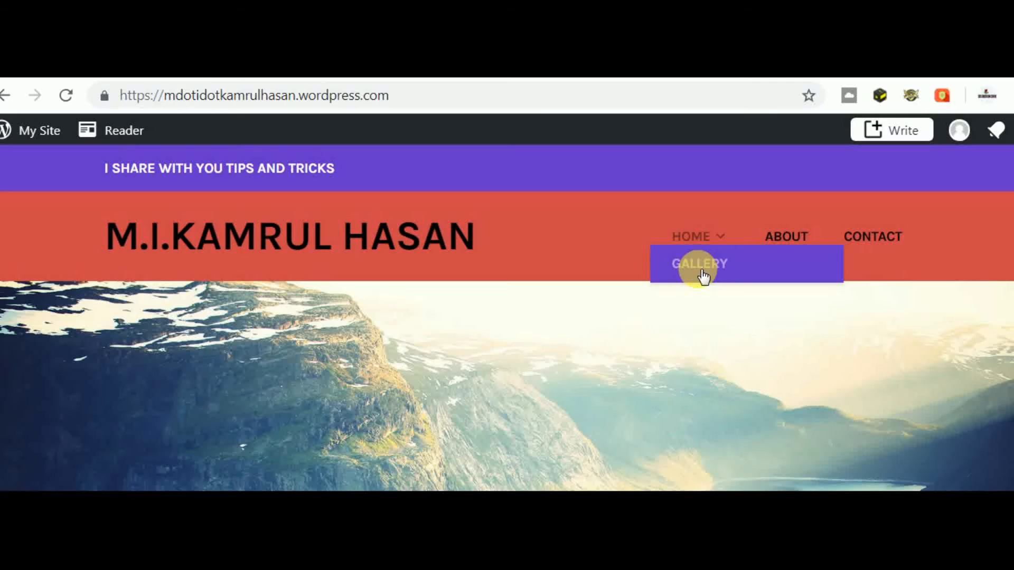
{"action": "left_click", "coordinate": [699, 264]}
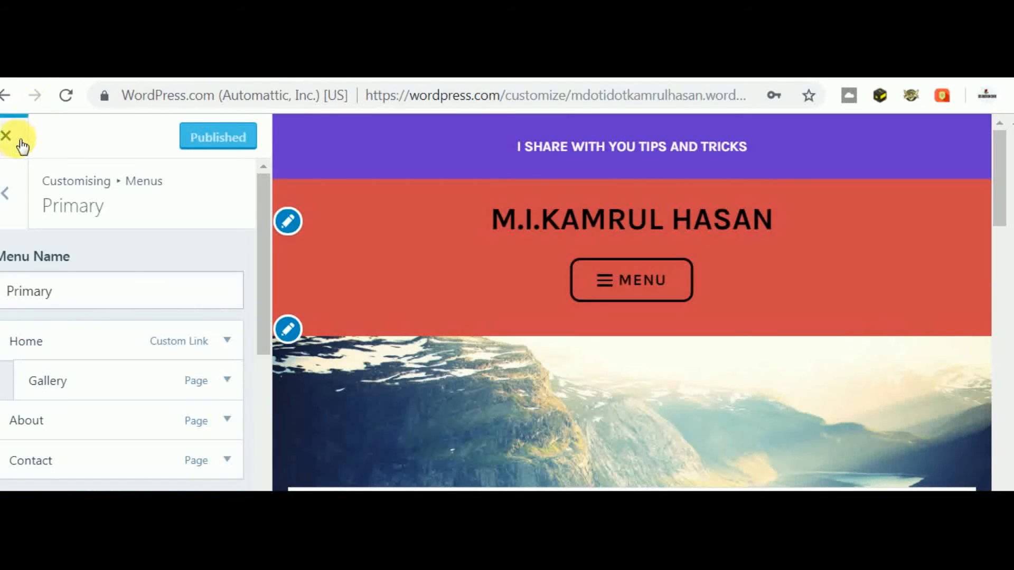
- In the Customizer's Fonts section, set the Headings font to Abril Fatface and publish
{"action": "left_click", "coordinate": [13, 195]}
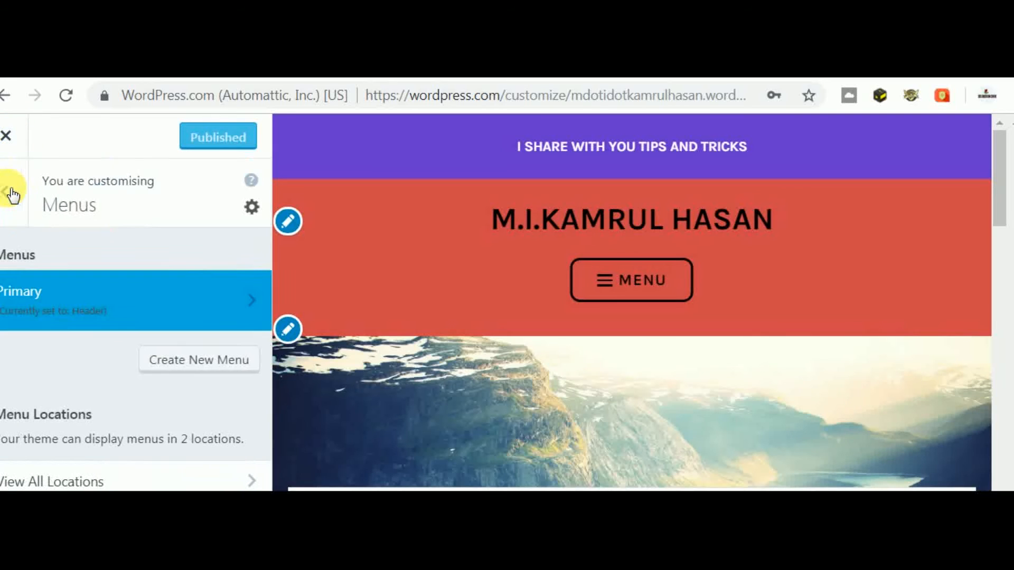
{"action": "left_click", "coordinate": [13, 194]}
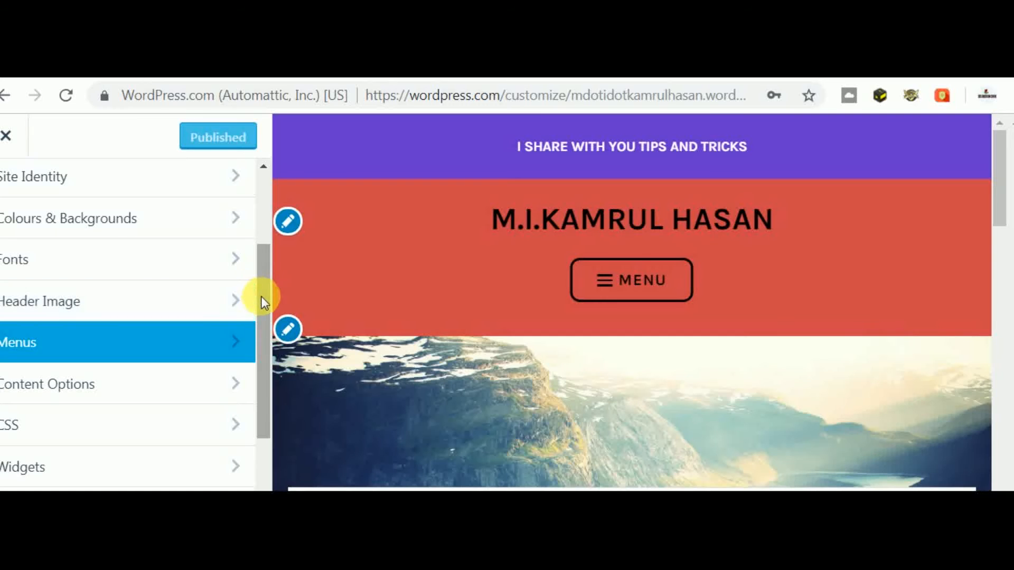
{"action": "mouse_move", "coordinate": [262, 297]}
{"action": "left_mouse_down"}
{"action": "mouse_move", "coordinate": [264, 264]}
{"action": "mouse_move", "coordinate": [264, 278]}
{"action": "left_mouse_up"}
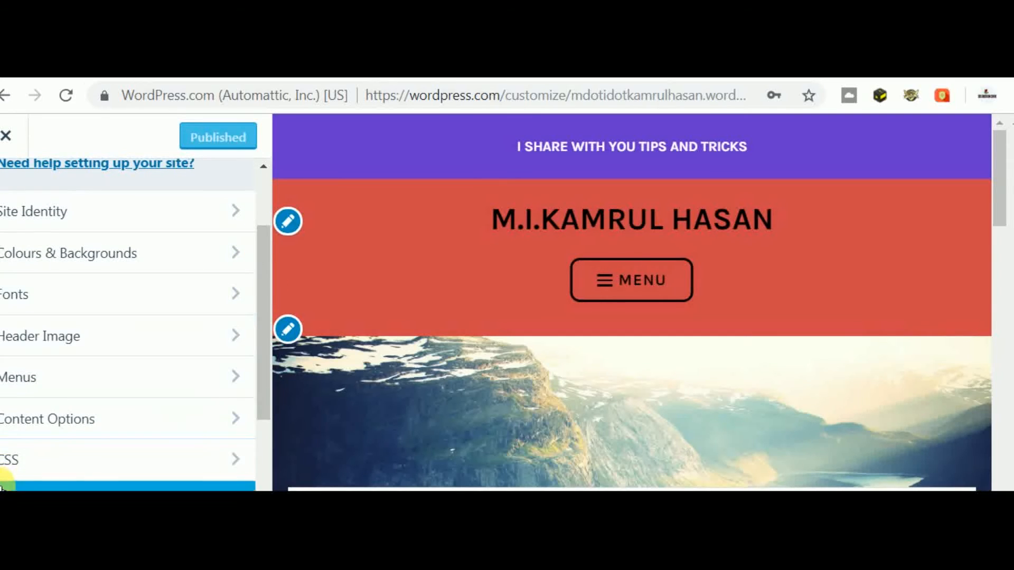
{"action": "left_click", "coordinate": [117, 292]}
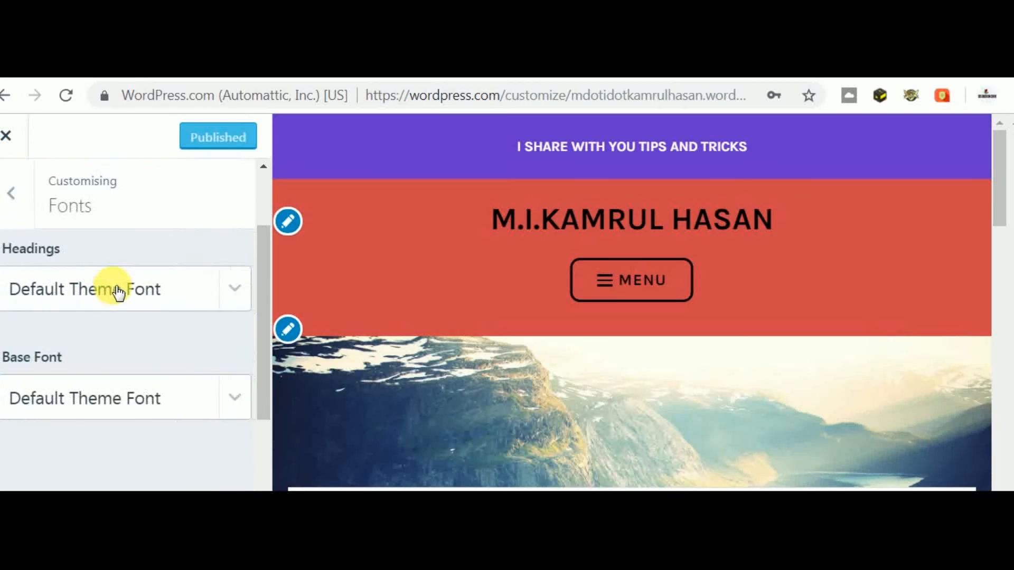
{"action": "left_click", "coordinate": [251, 285]}
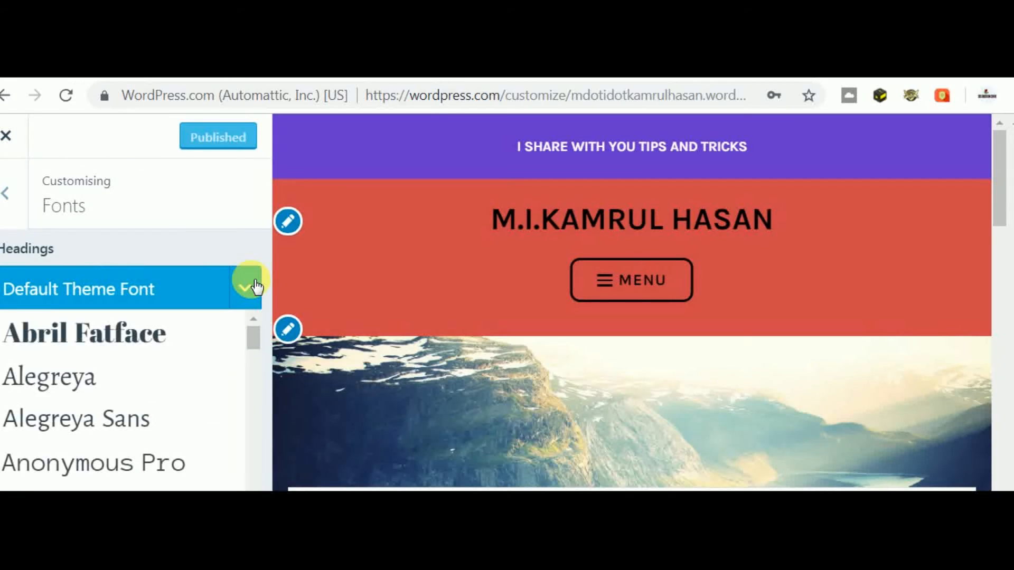
{"action": "left_click", "coordinate": [198, 347]}
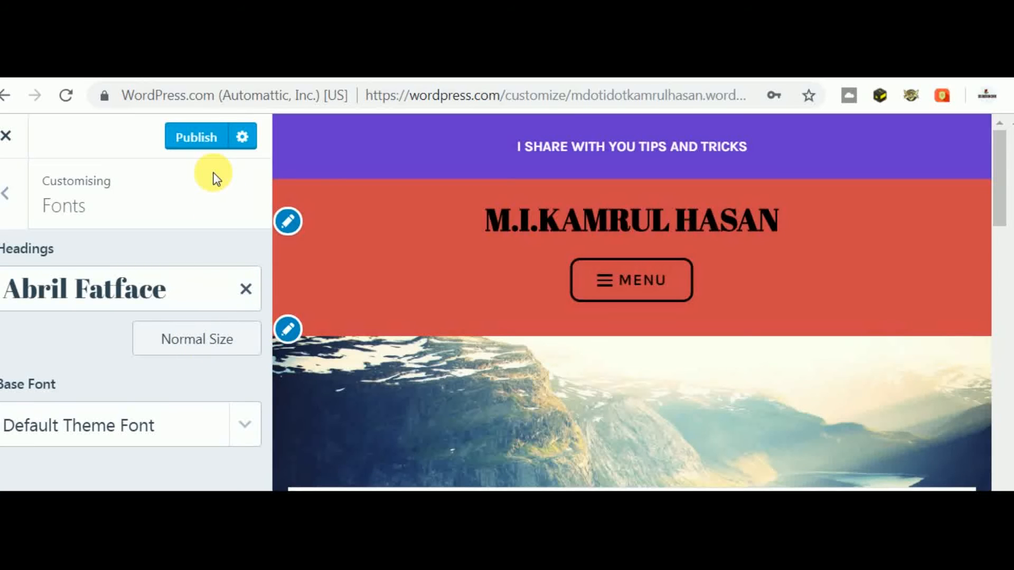
{"action": "left_click", "coordinate": [199, 136]}
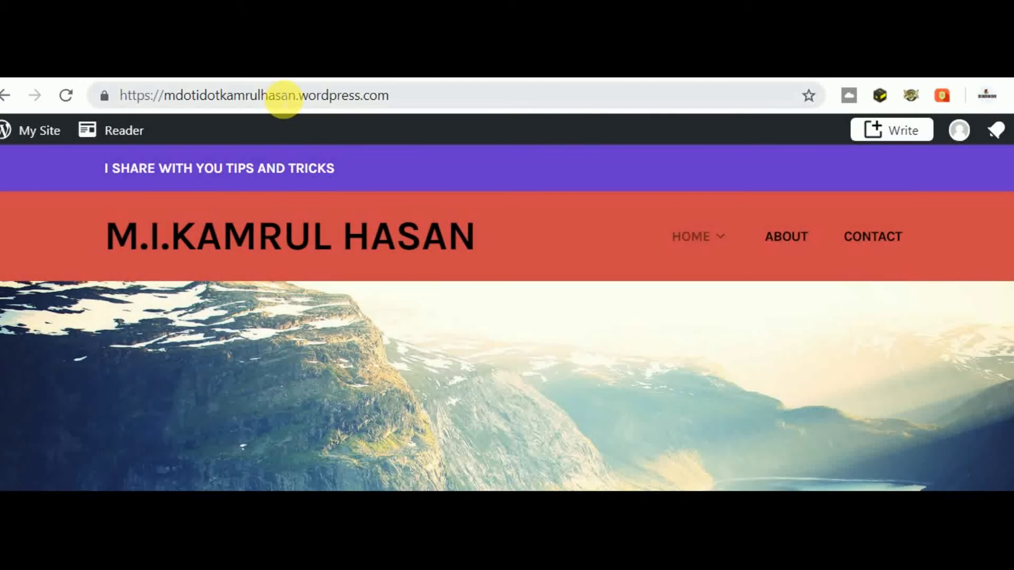
- Reload the live site to view the title in Abril Fatface, returning to Customizer Fonts
{"action": "left_click", "coordinate": [280, 96]}
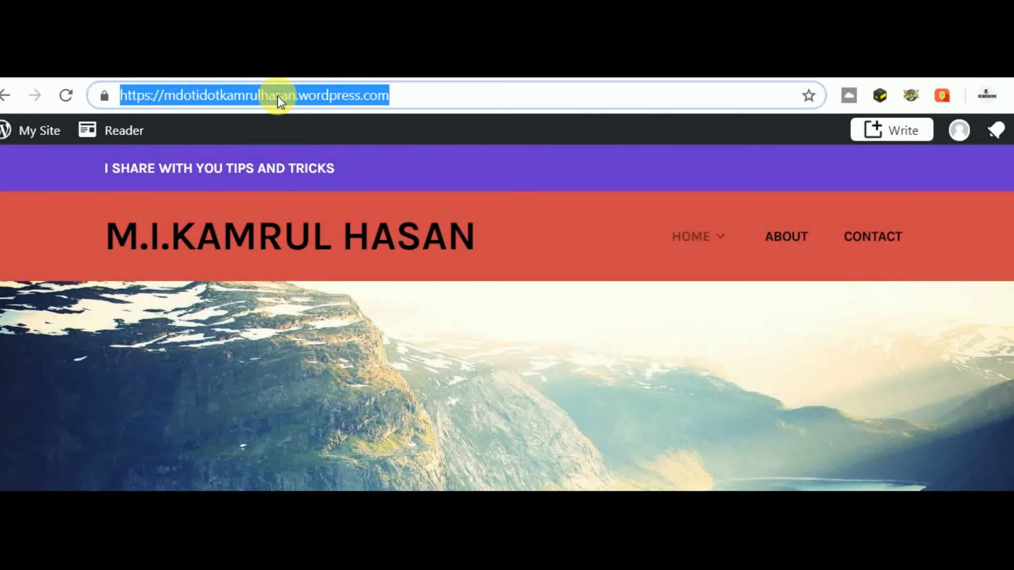
{"action": "key", "text": "Return"}
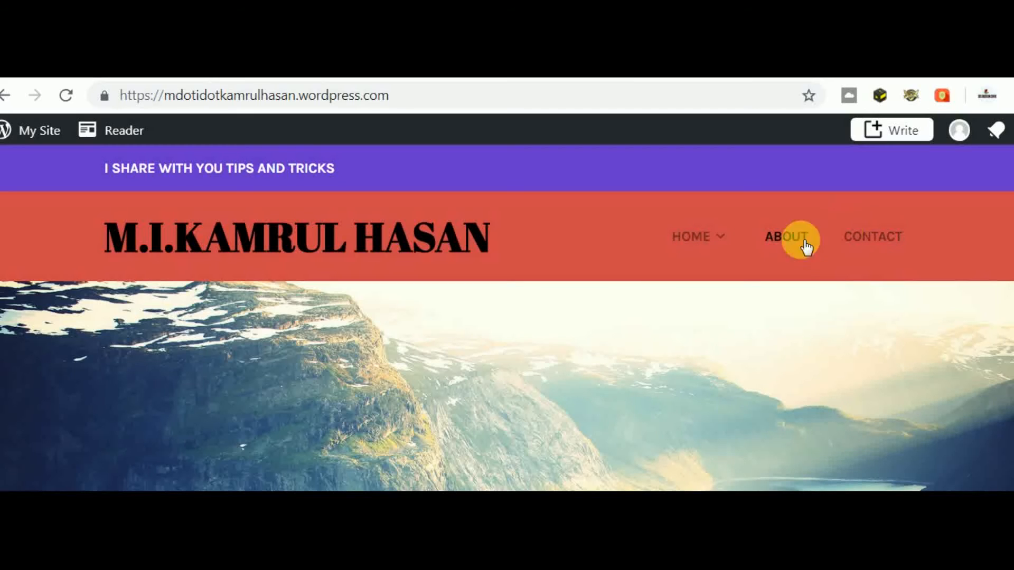
{"action": "mouse_move", "coordinate": [706, 252]}
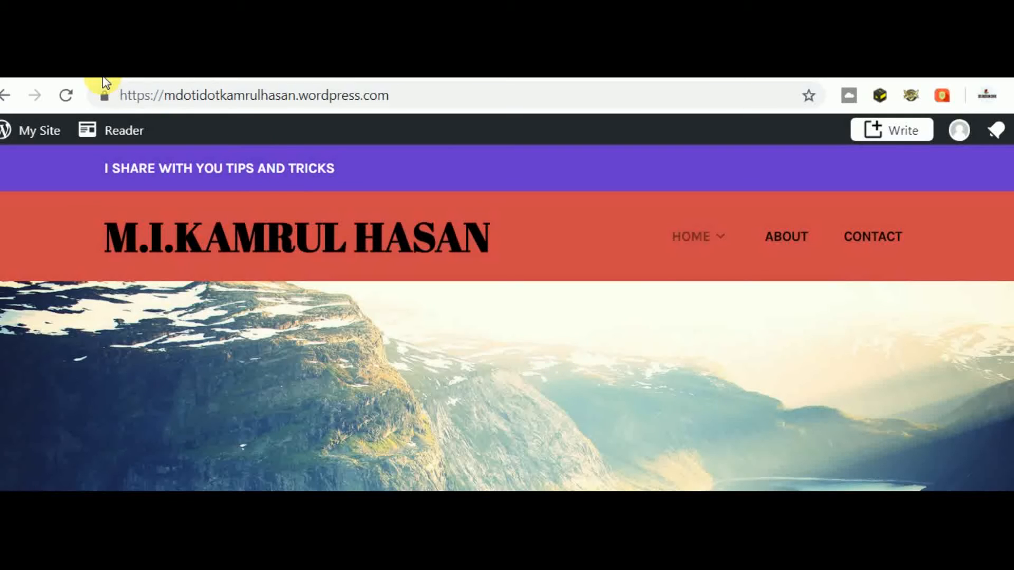
{"action": "left_click", "coordinate": [47, 141]}
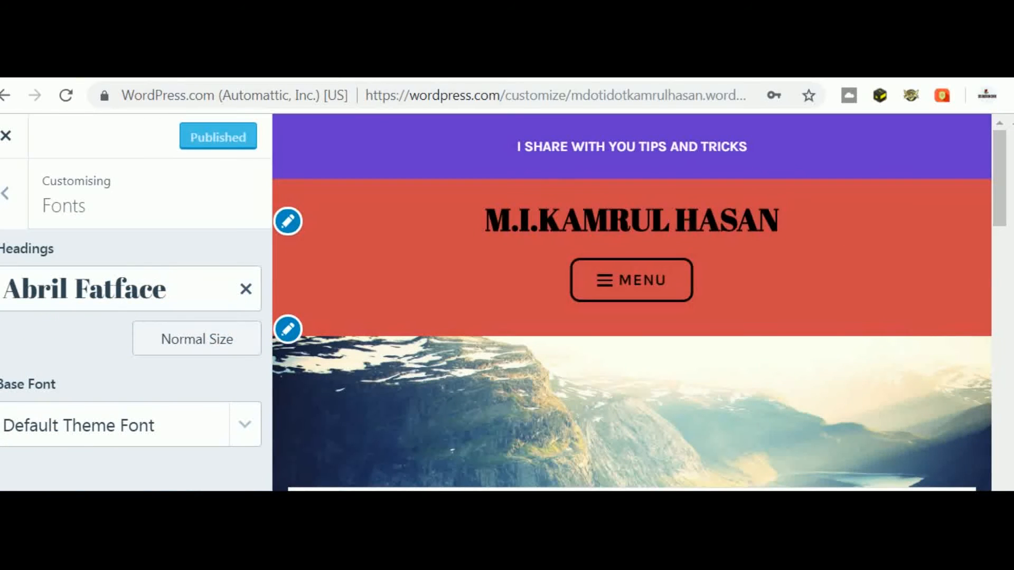
- Review the Site Title, Tagline and Site Icon in Site Identity, then go back to Stats
{"action": "left_click", "coordinate": [7, 192]}
{"action": "left_click", "coordinate": [190, 300]}
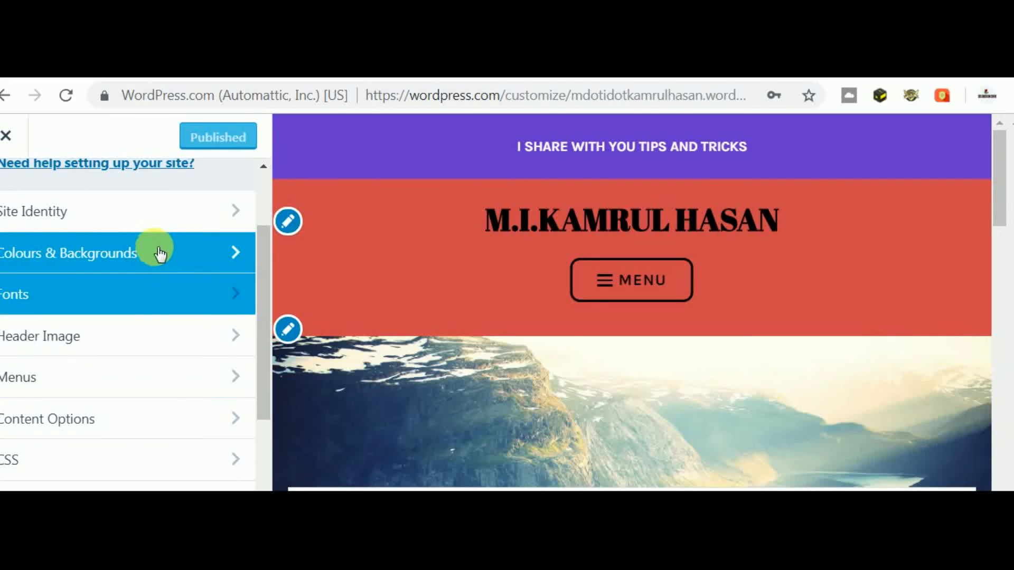
{"action": "left_click", "coordinate": [136, 209]}
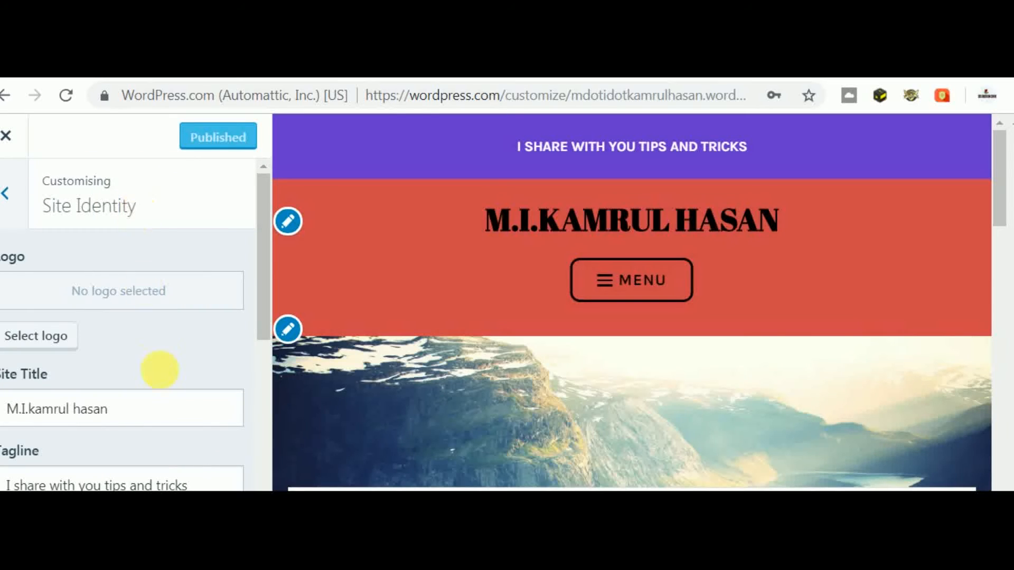
{"action": "left_click", "coordinate": [165, 401]}
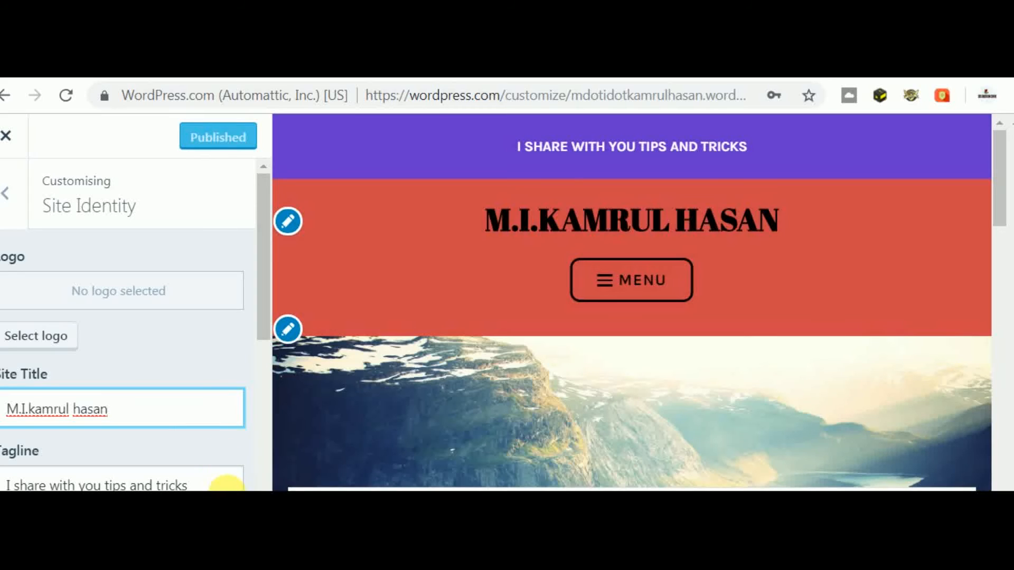
{"action": "left_click", "coordinate": [226, 483]}
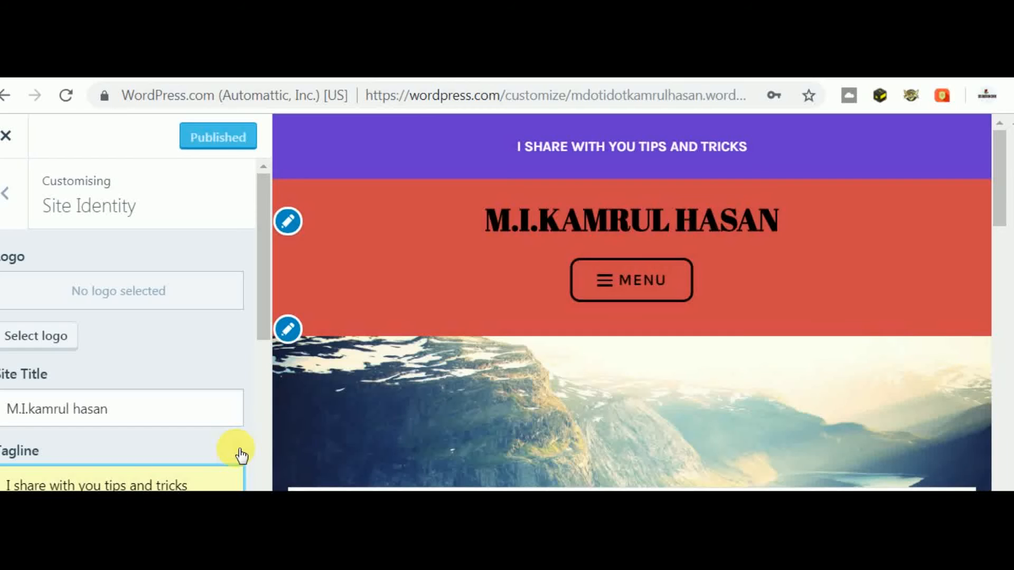
{"action": "left_click", "coordinate": [262, 434]}
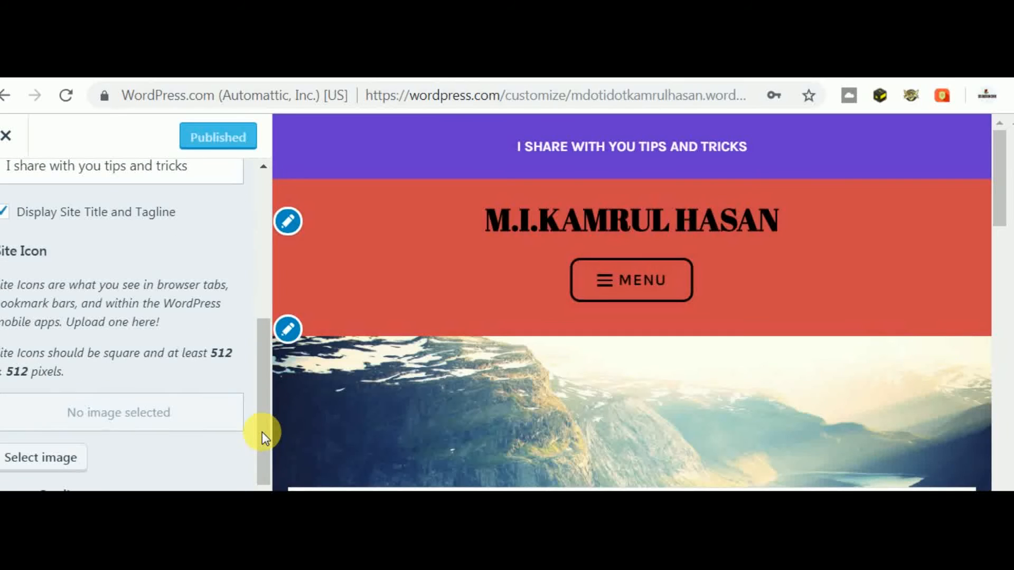
{"action": "left_click_drag", "start_coordinate": [262, 431], "coordinate": [259, 202]}
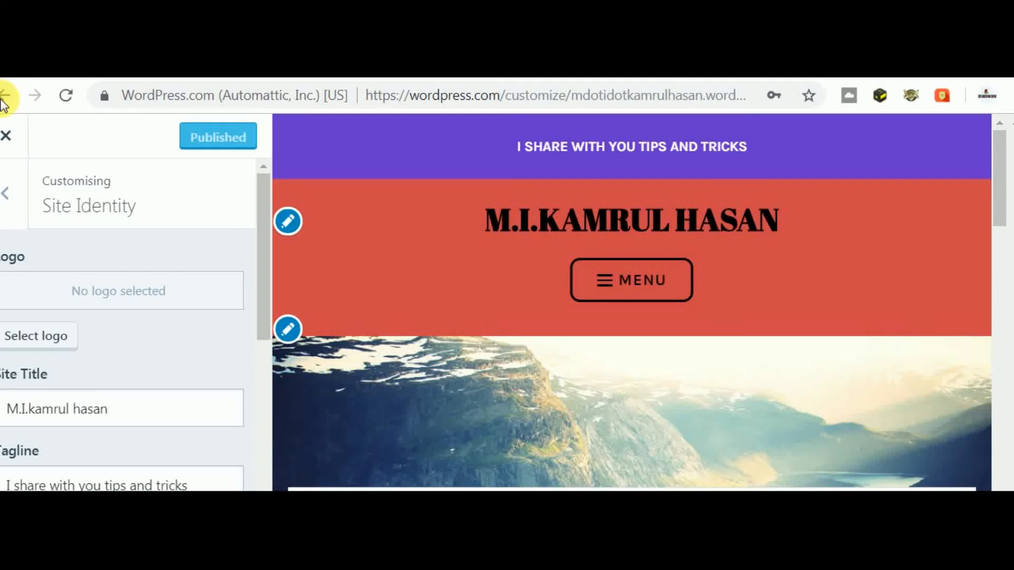
{"action": "left_click", "coordinate": [2, 100]}
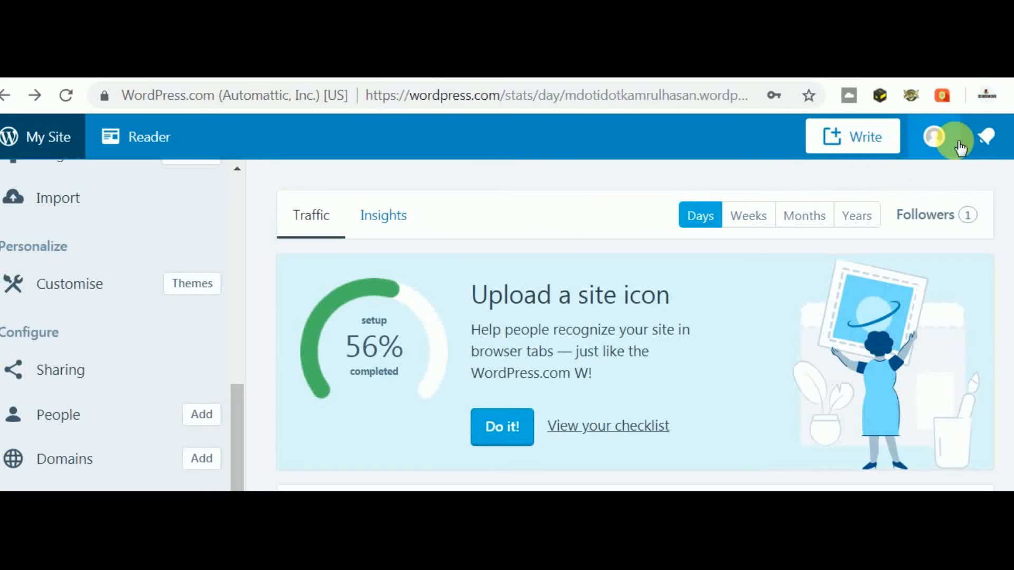
- Open My Profile from the masterbar avatar and start changing the profile photo
{"action": "left_click", "coordinate": [939, 149]}
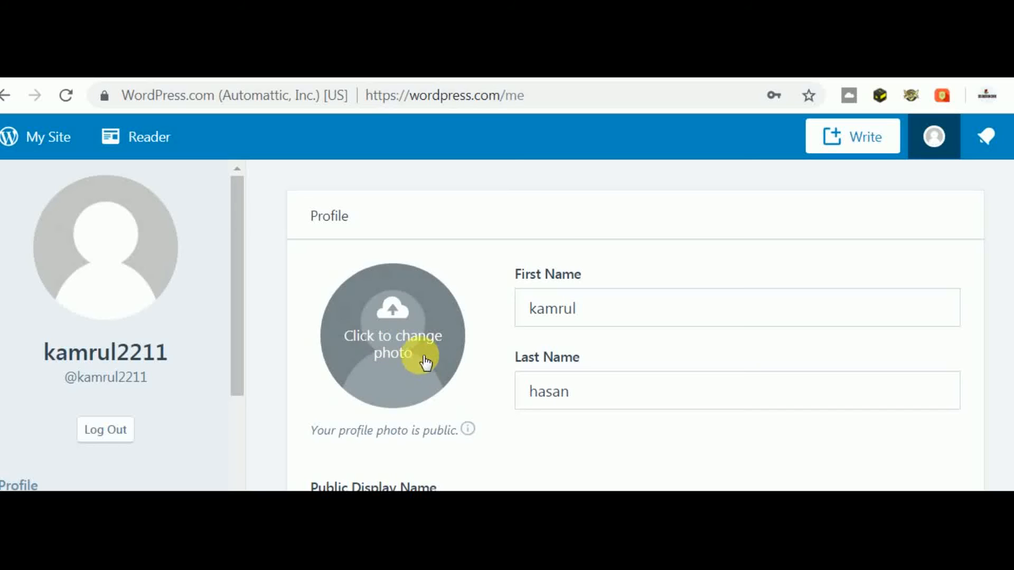
{"action": "left_click", "coordinate": [415, 350]}
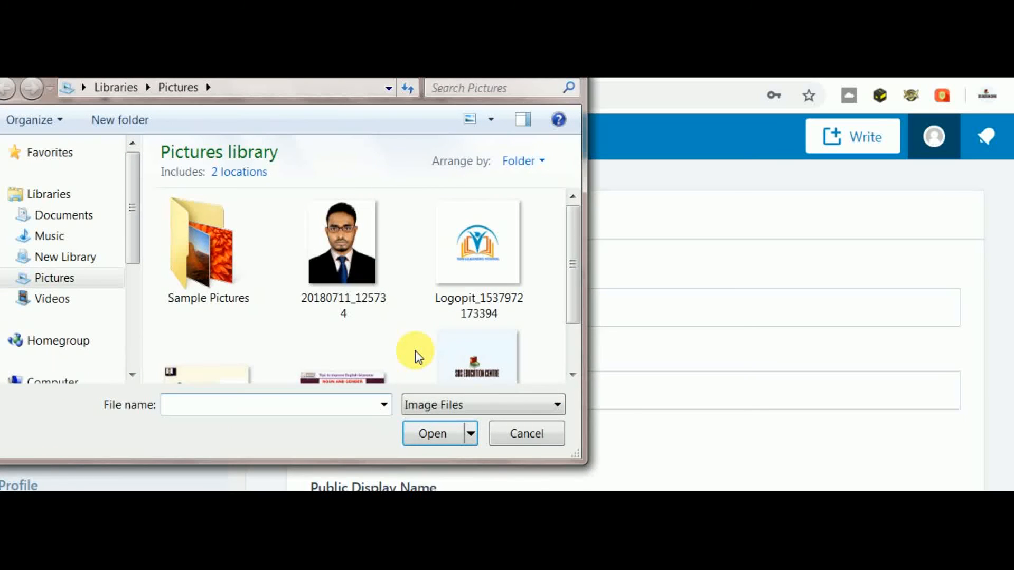
- Browse the Pictures library and close the photo picker without choosing an image
{"action": "left_click_drag", "start_coordinate": [565, 294], "coordinate": [561, 369]}
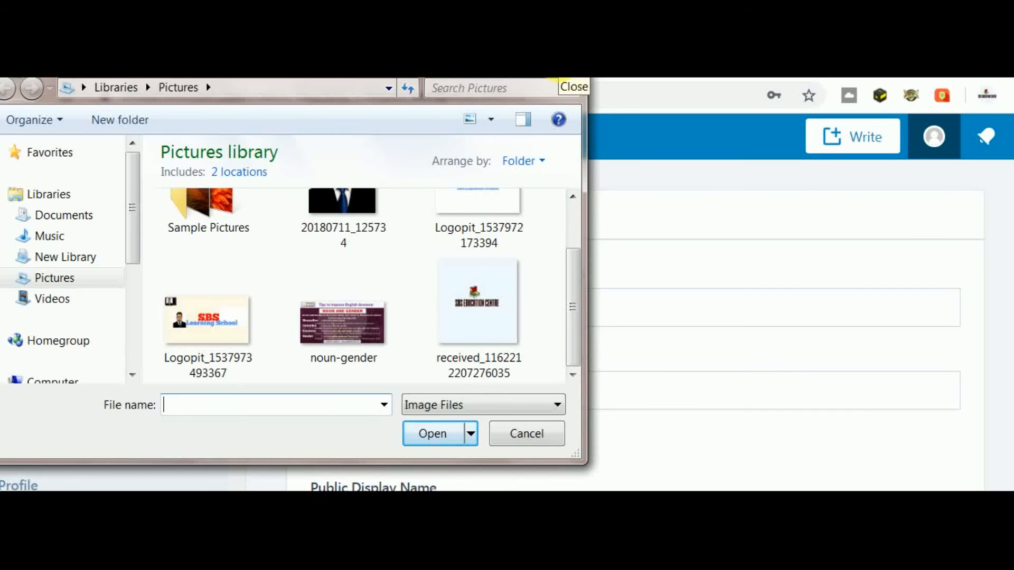
{"action": "left_click", "coordinate": [560, 79]}
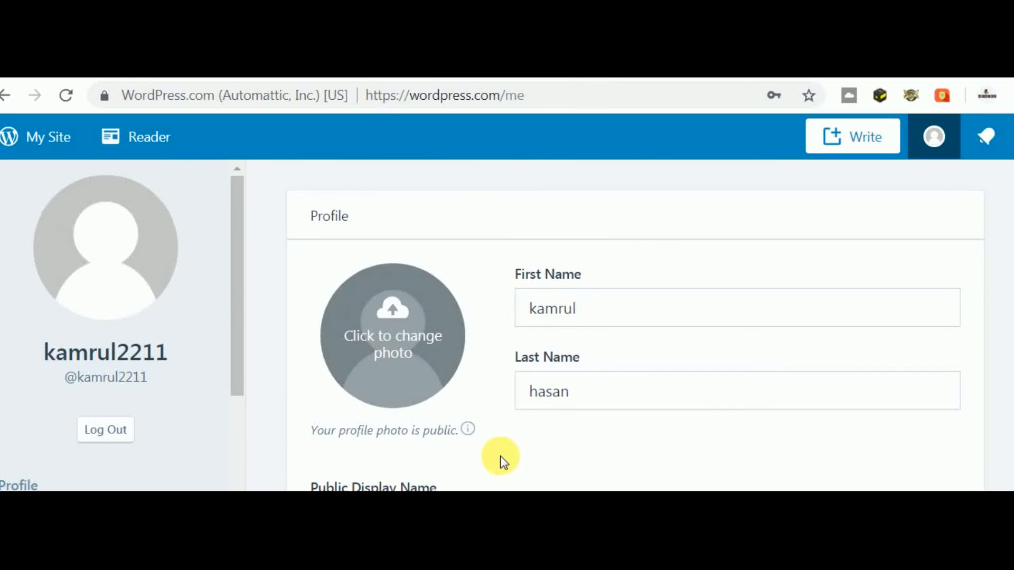
- Look over the profile page, leaving About Me unchanged, and go back to Stats
{"action": "scroll", "coordinate": [500, 455], "scroll_direction": "down", "scroll_amount": 9}
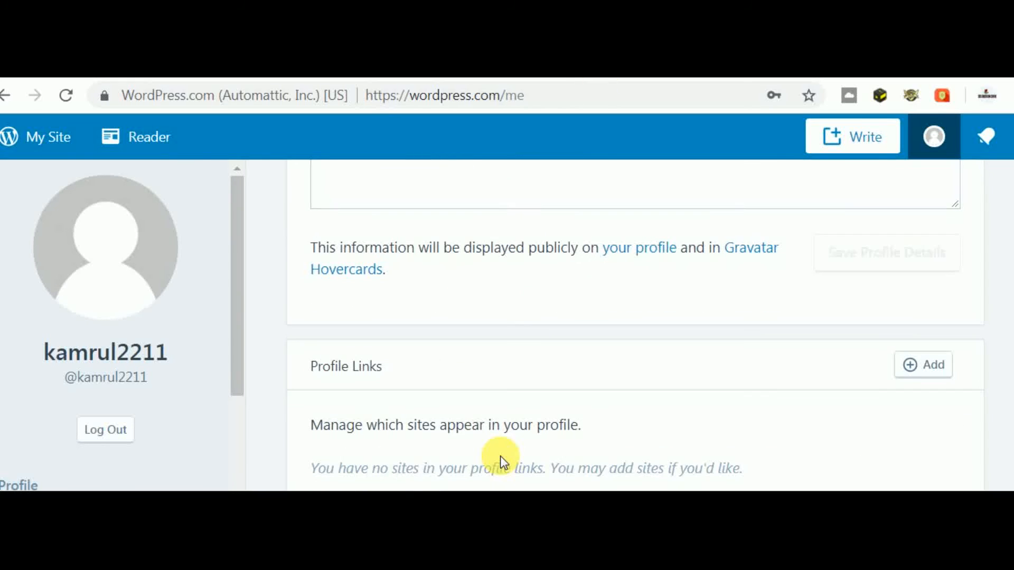
{"action": "scroll", "coordinate": [499, 455], "scroll_direction": "up", "scroll_amount": 3}
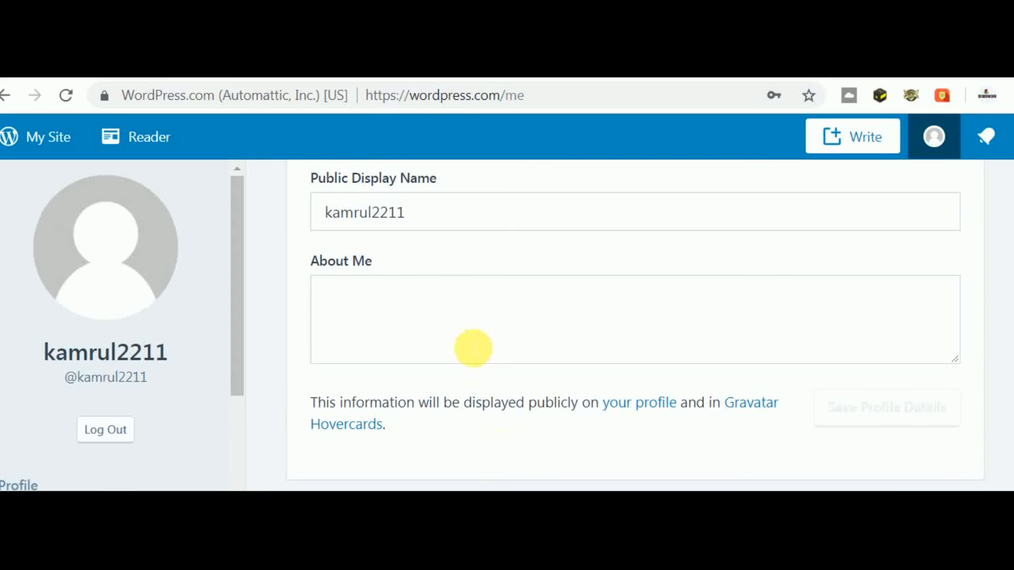
{"action": "left_click", "coordinate": [473, 348]}
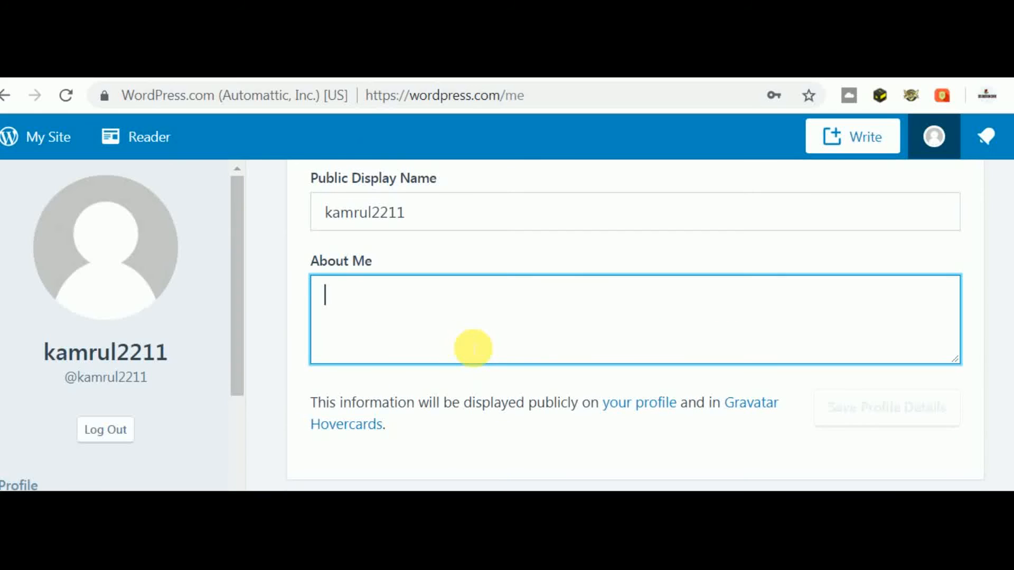
{"action": "left_click", "coordinate": [461, 424]}
{"action": "scroll", "coordinate": [461, 428], "scroll_direction": "down", "scroll_amount": 3}
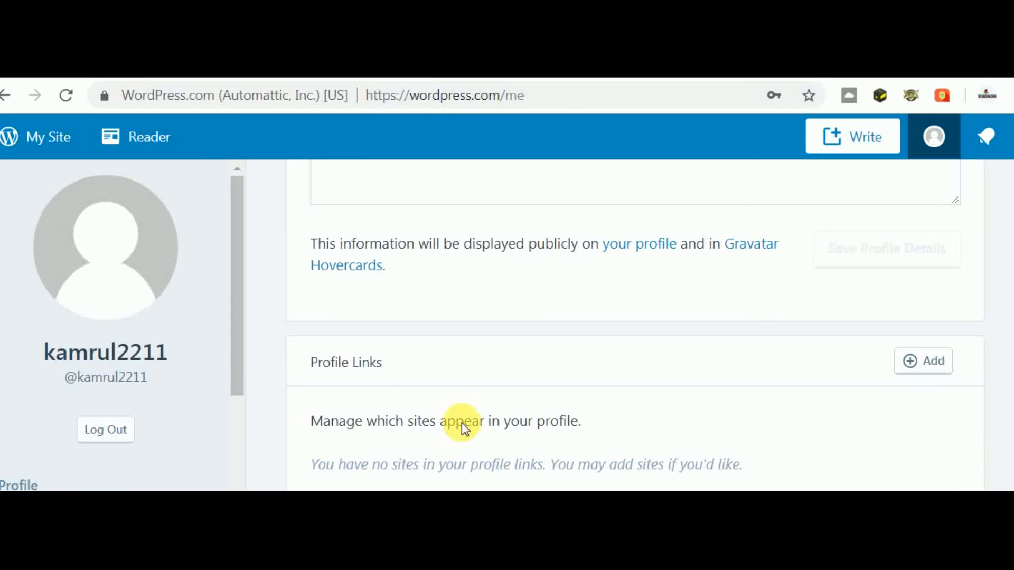
{"action": "scroll", "coordinate": [461, 422], "scroll_direction": "up", "scroll_amount": 4}
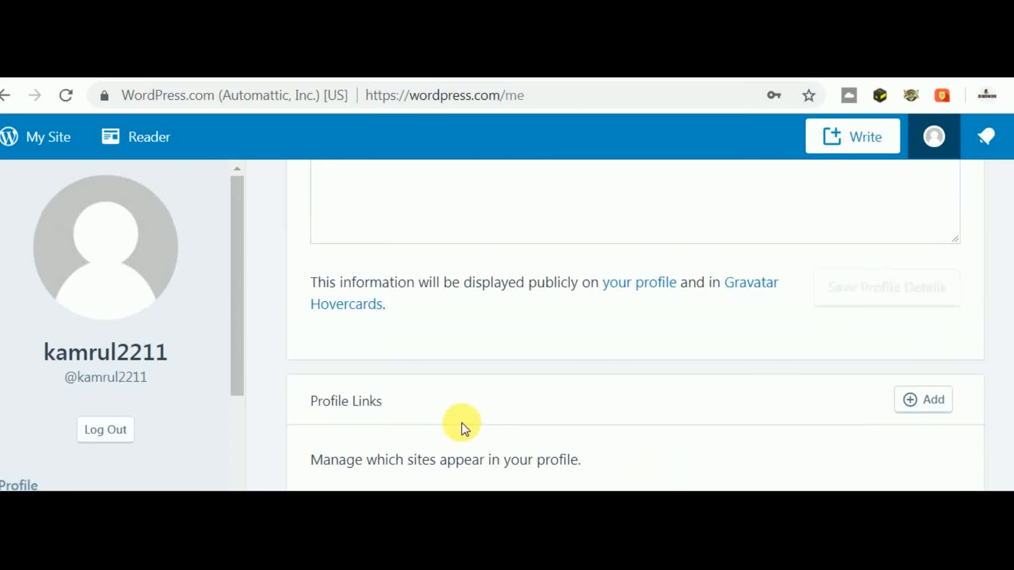
{"action": "scroll", "coordinate": [461, 422], "scroll_direction": "up", "scroll_amount": 4}
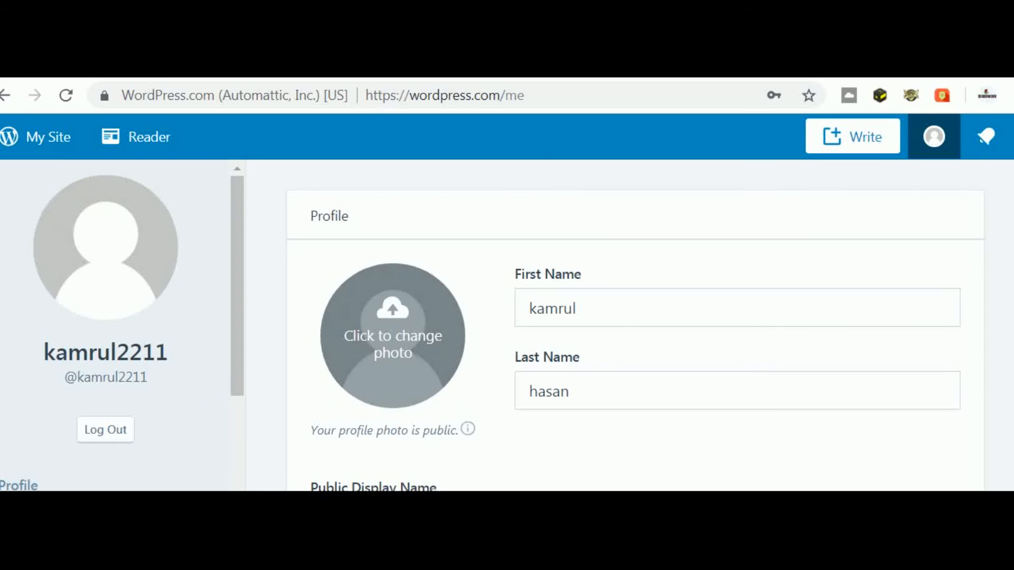
{"action": "left_click", "coordinate": [12, 91]}
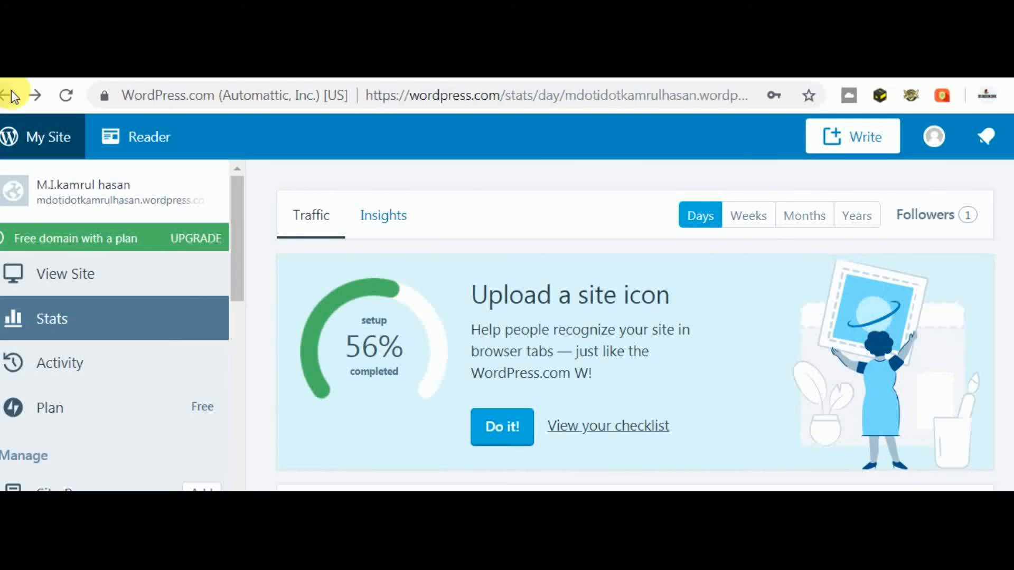
- Start a new blank blog post with Write in the top bar
{"action": "left_click_drag", "start_coordinate": [236, 211], "coordinate": [233, 426]}
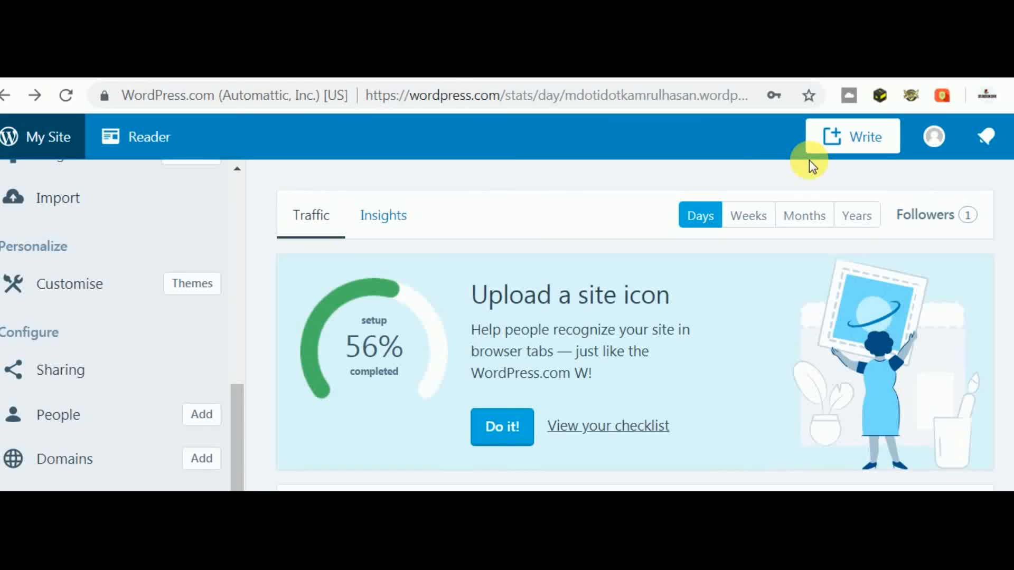
{"action": "left_click", "coordinate": [853, 143]}
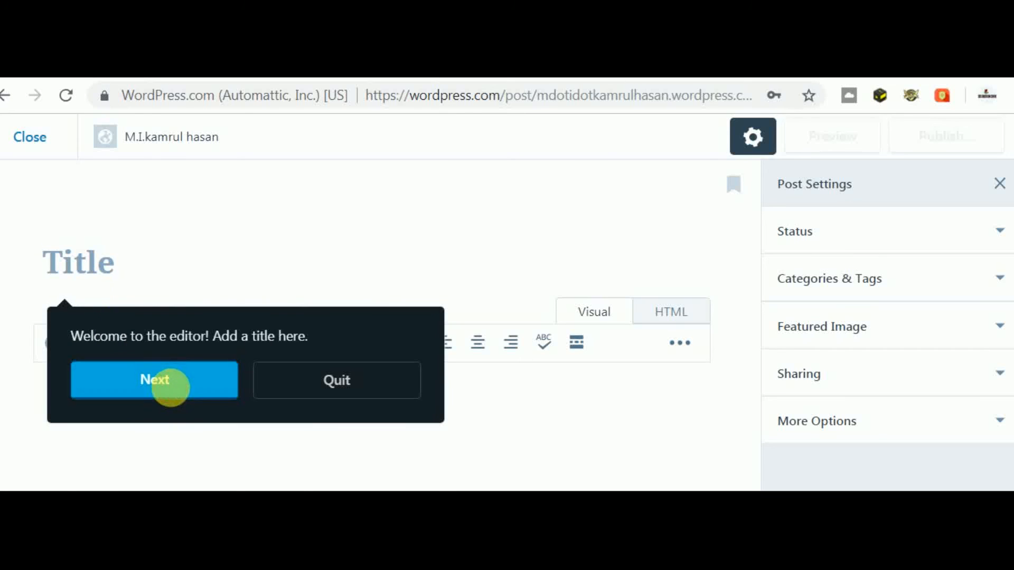
- Skip past the editor tour and title the new post 'House'
{"action": "left_click", "coordinate": [177, 395]}
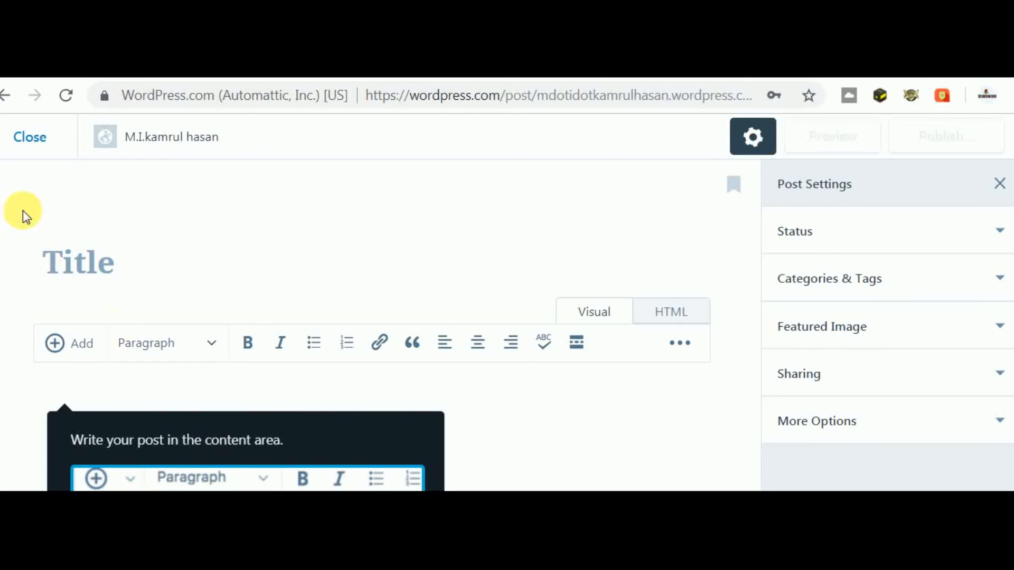
{"action": "left_click", "coordinate": [82, 264]}
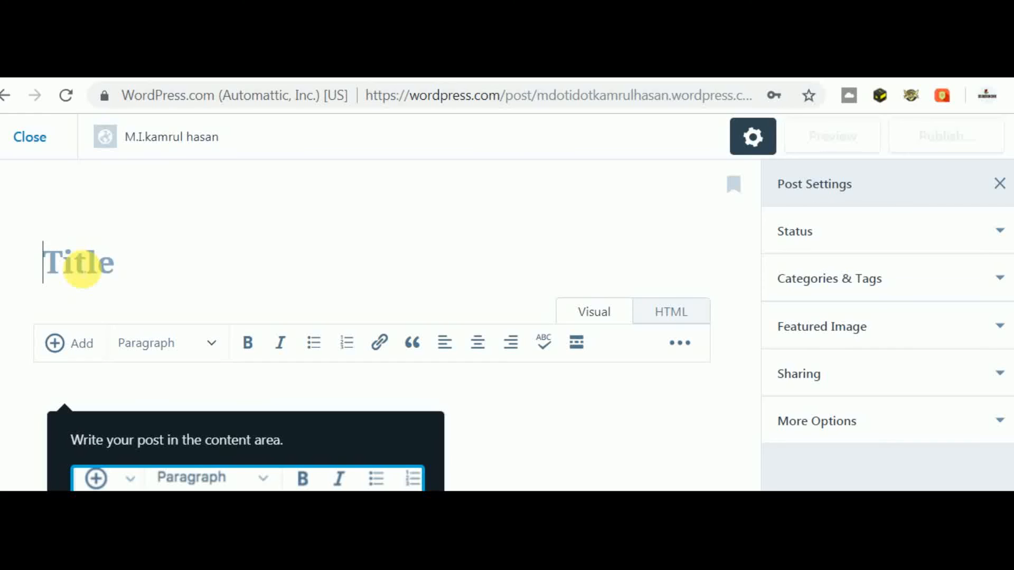
{"action": "type", "text": "ho"}
{"action": "key", "text": "BackSpace"}
{"action": "key", "text": "BackSpace"}
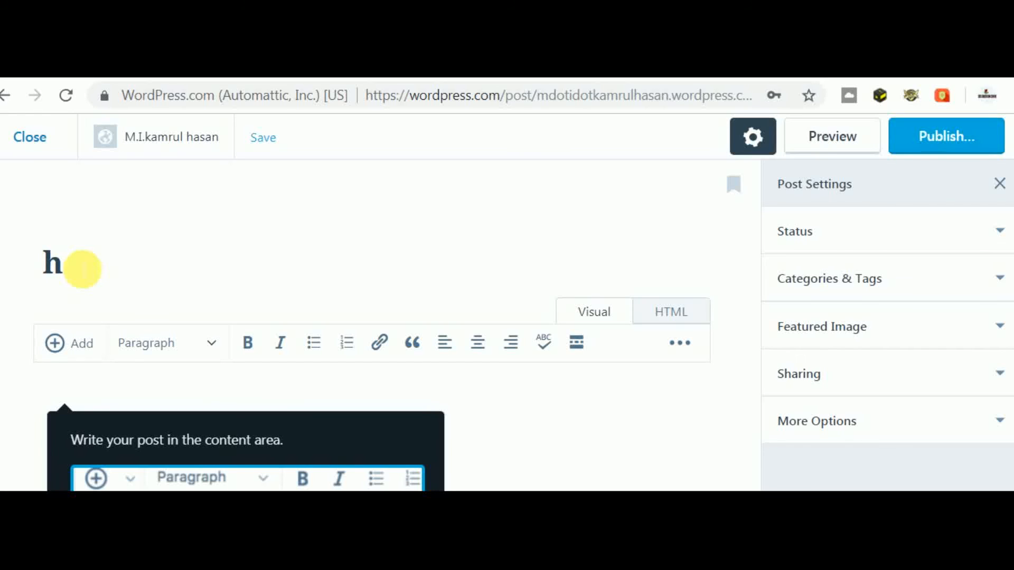
{"action": "type", "text": "House"}
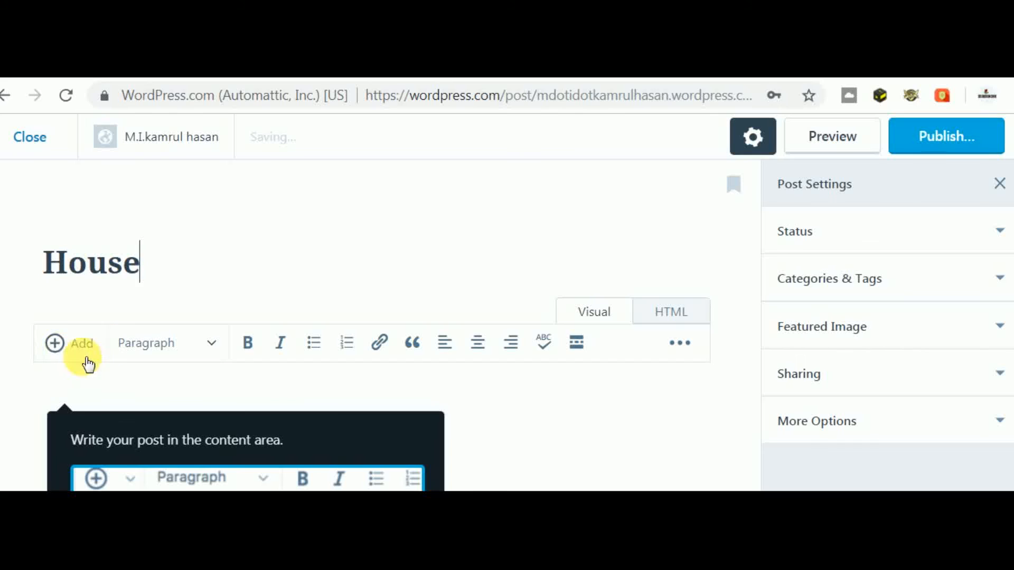
{"action": "left_click", "coordinate": [69, 361]}
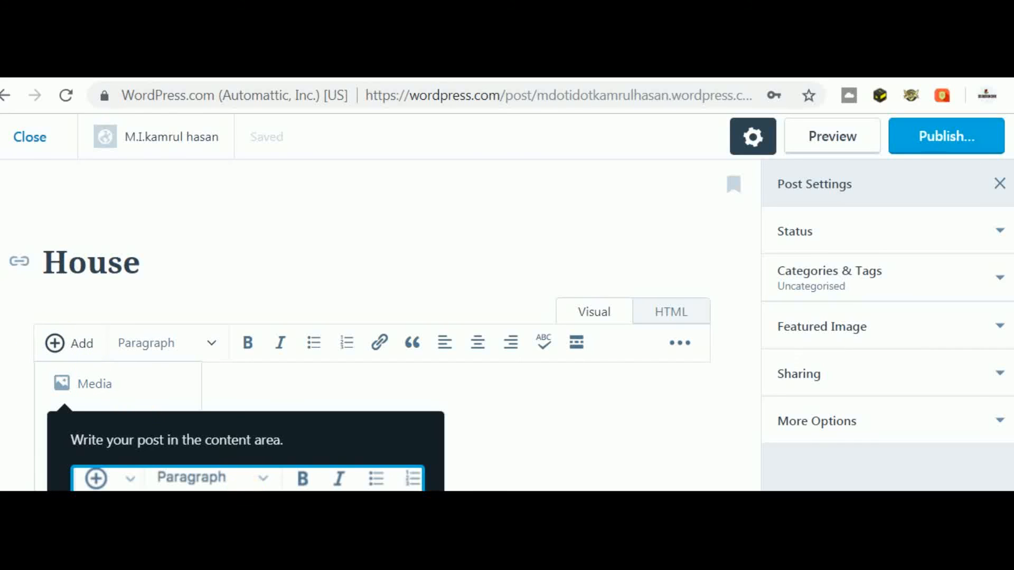
- Browse the Media library's Add New and source options, then close them without adding media
{"action": "left_click", "coordinate": [101, 392]}
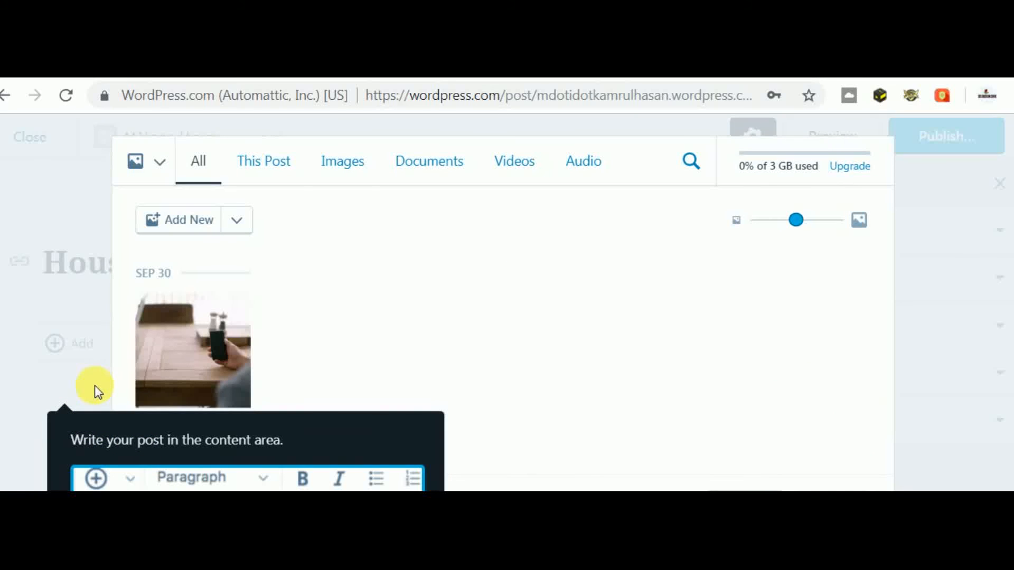
{"action": "left_click", "coordinate": [238, 222]}
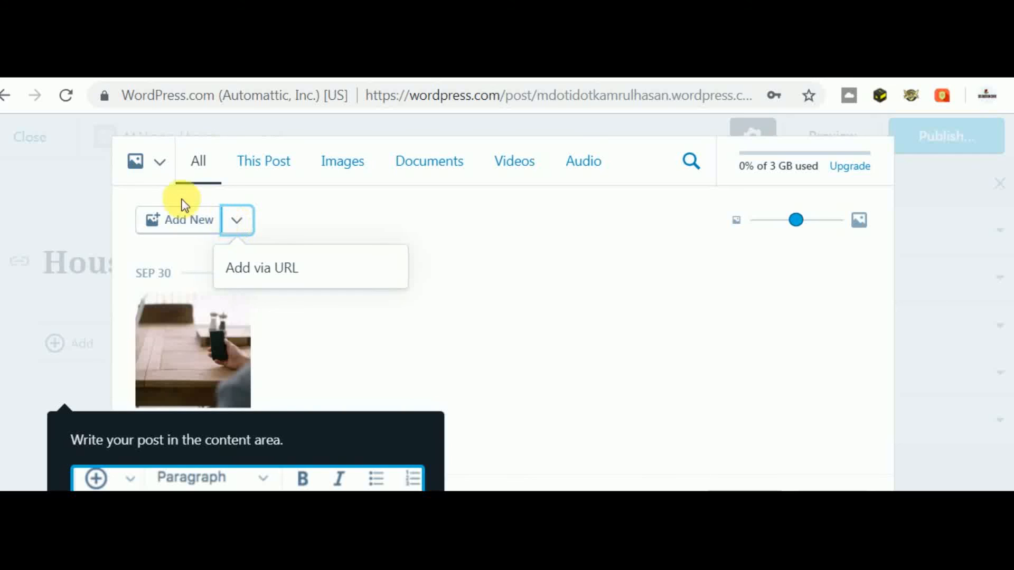
{"action": "left_click", "coordinate": [168, 176]}
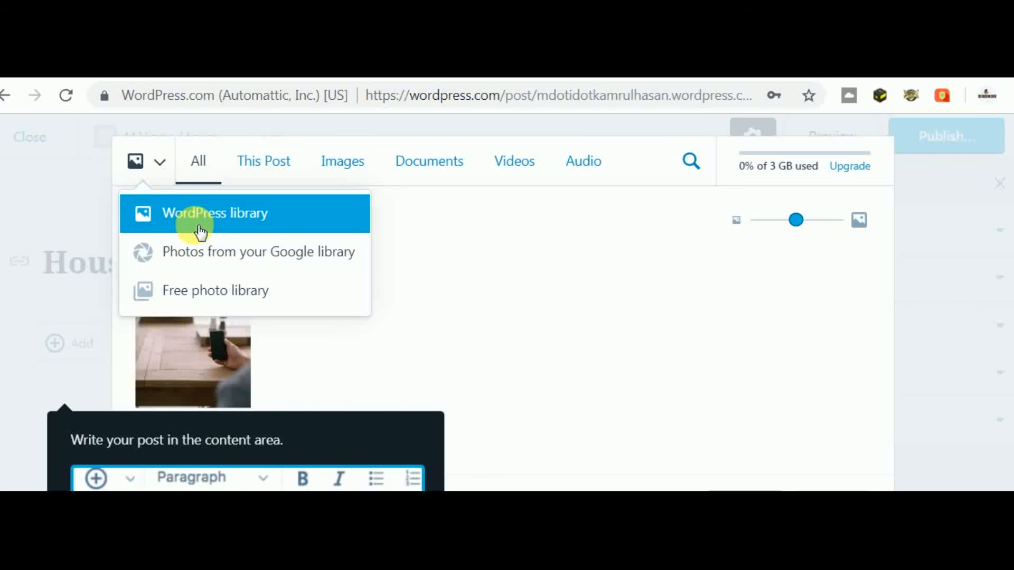
{"action": "left_click", "coordinate": [550, 278]}
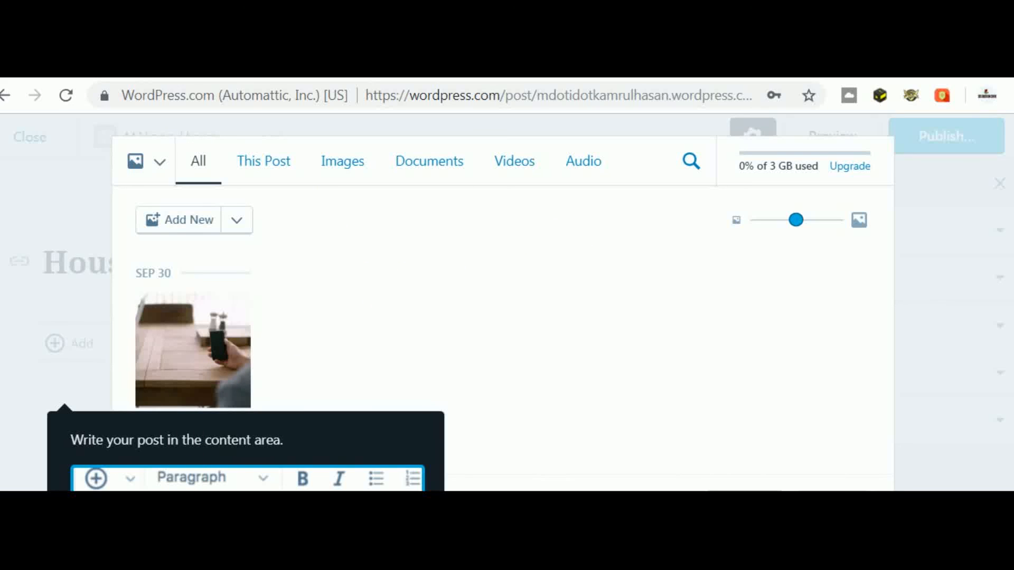
- Clear the accidental page selection and leave the editor for the site's Stats page
{"action": "key", "text": "ctrl+a"}
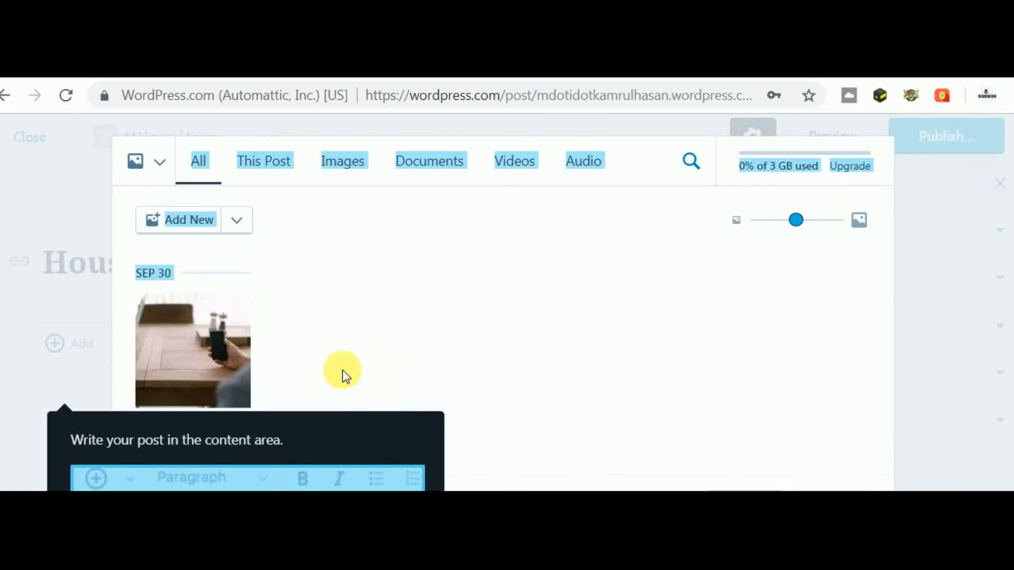
{"action": "left_click", "coordinate": [71, 411]}
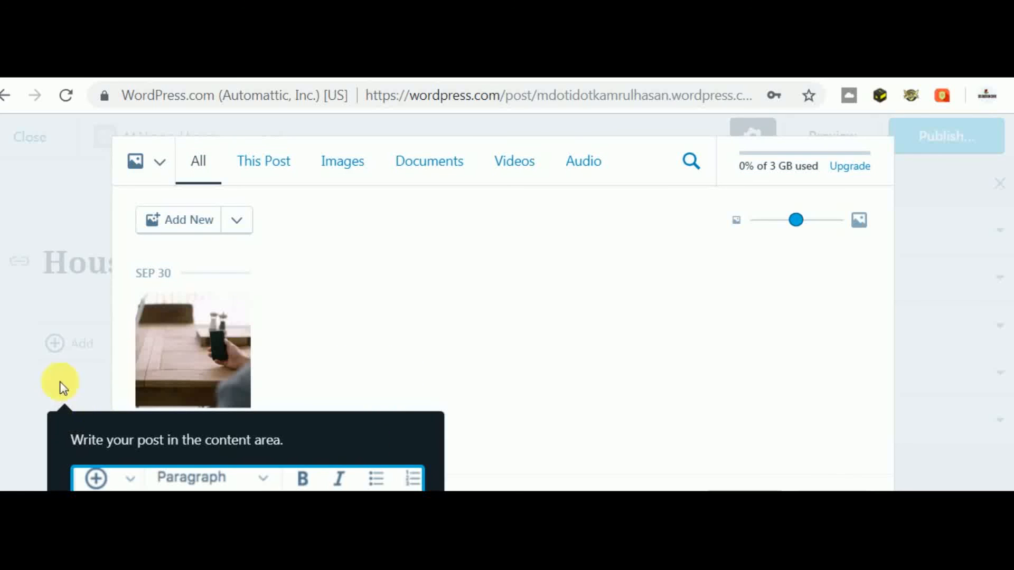
{"action": "left_click", "coordinate": [5, 95]}
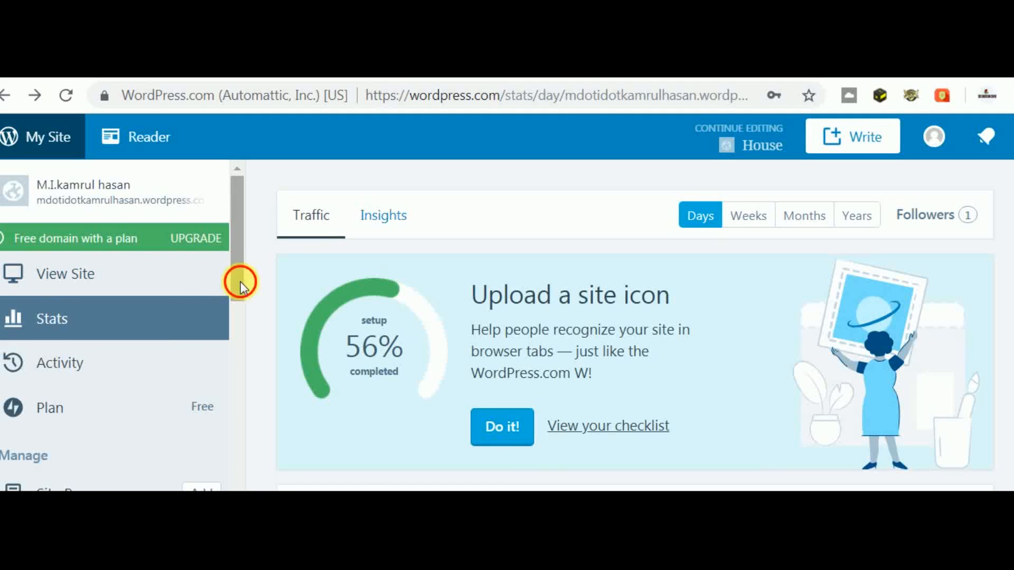
- Open Site Pages under Manage to list Blog Posts, Gallery and About
{"action": "left_click_drag", "start_coordinate": [240, 285], "coordinate": [237, 334]}
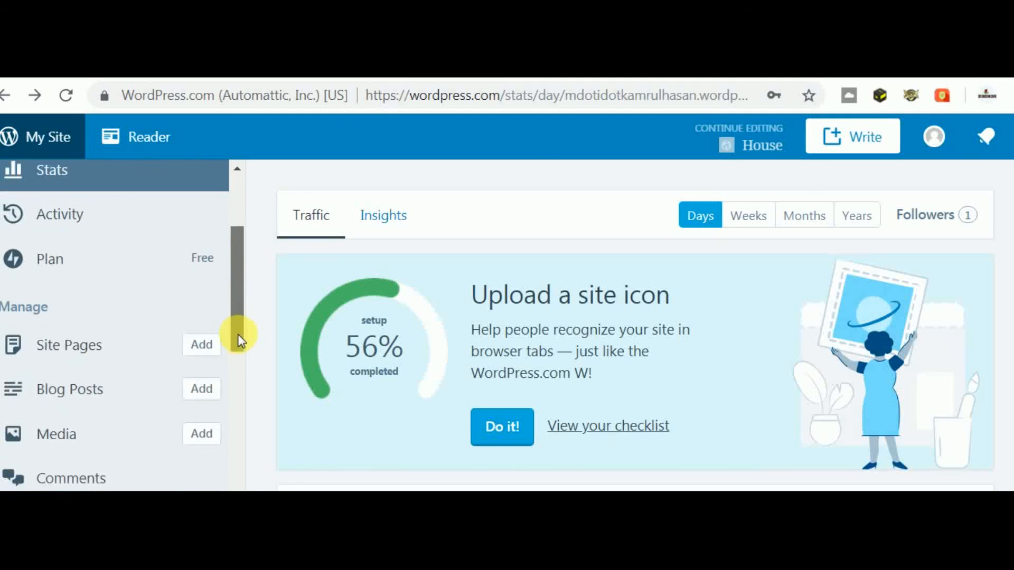
{"action": "left_click", "coordinate": [104, 351]}
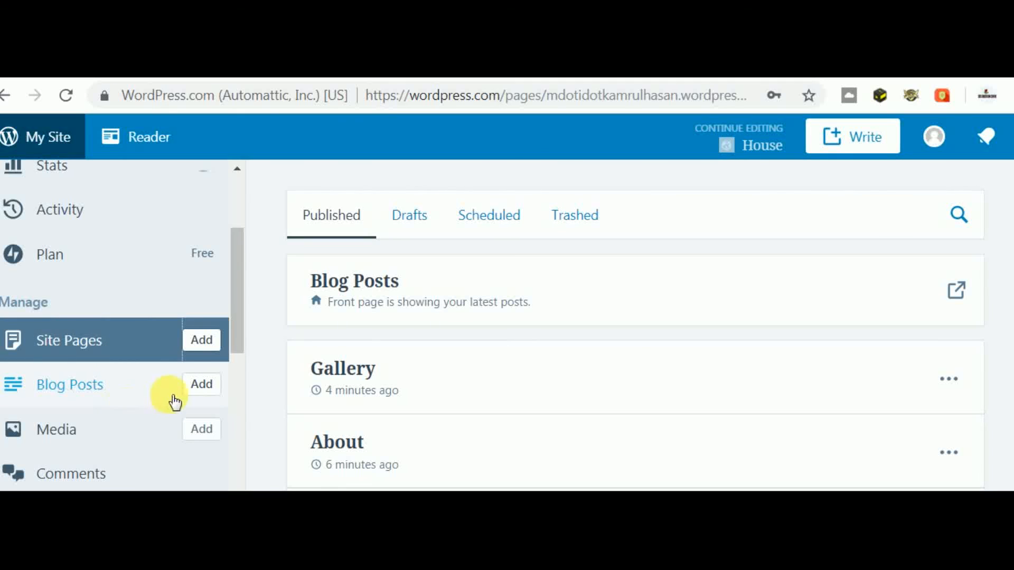
{"action": "left_click_drag", "start_coordinate": [236, 326], "coordinate": [240, 383]}
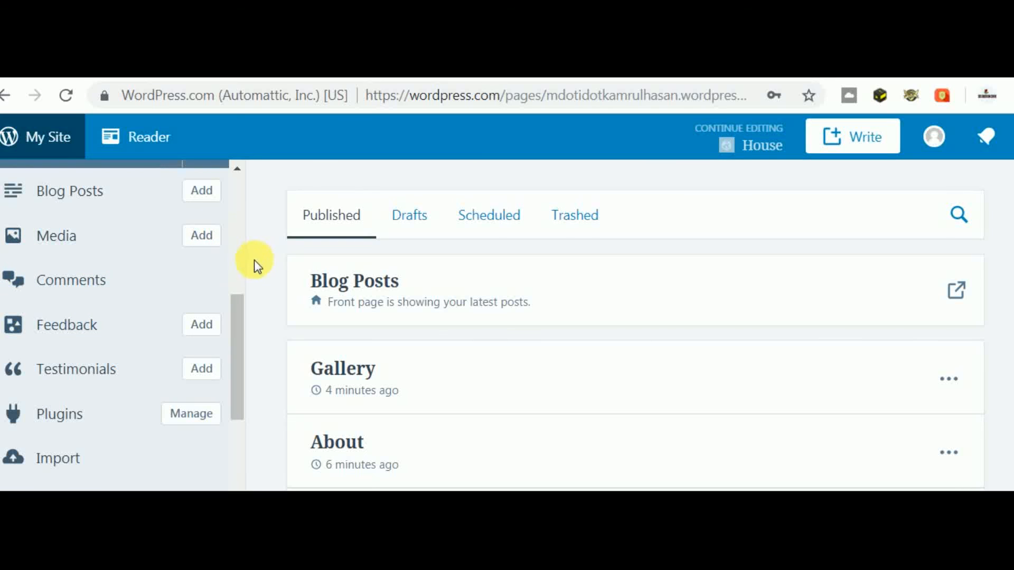
{"action": "scroll", "coordinate": [243, 272], "scroll_direction": "up", "scroll_amount": 5}
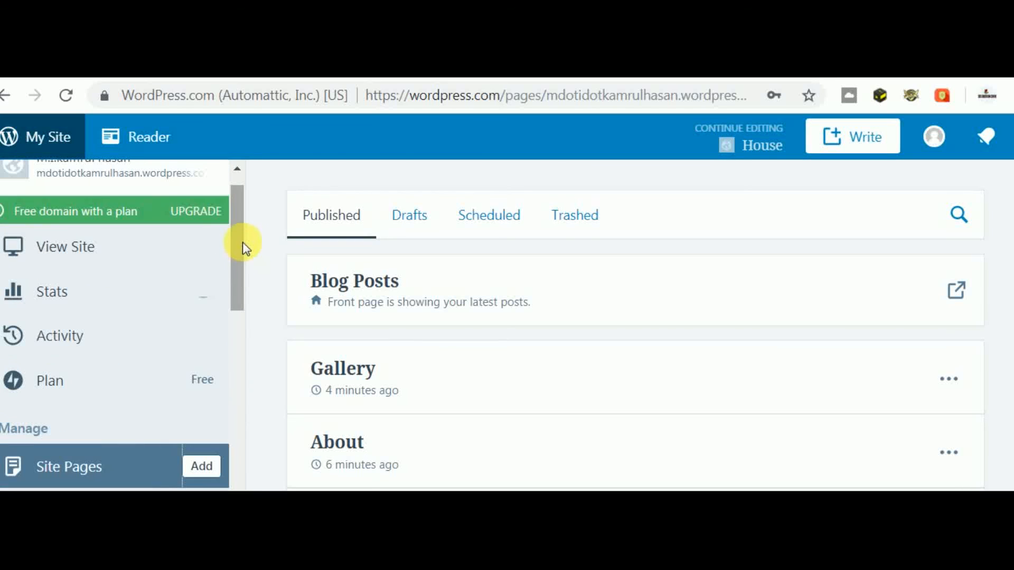